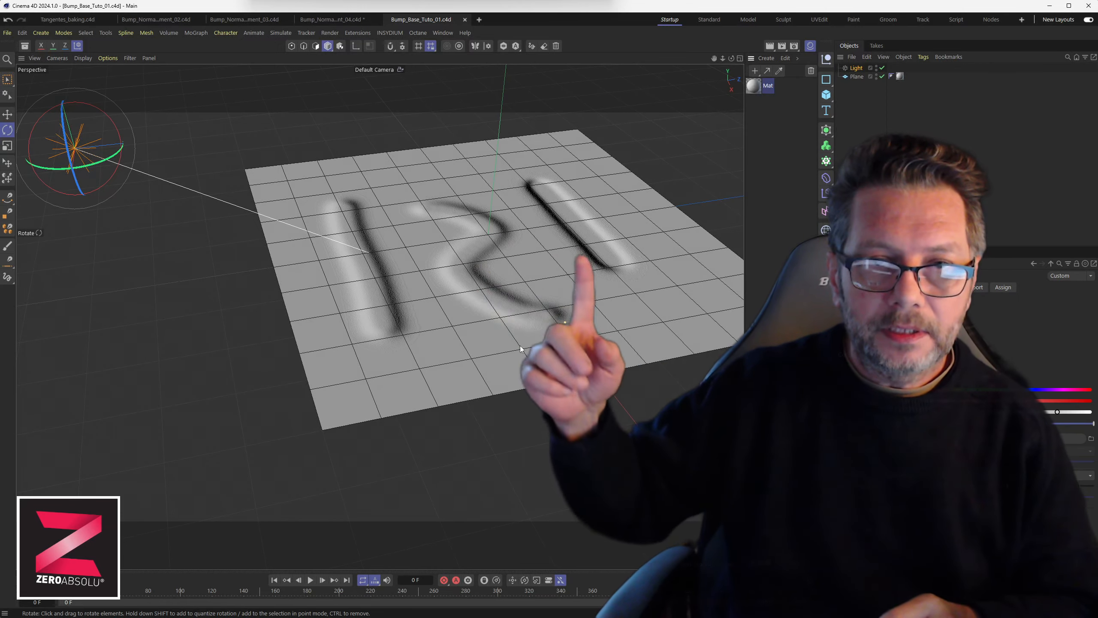
Rotate the infinite light around the plane to examine how the bump shading changes.
alt+drag(551, 284, 528, 274)
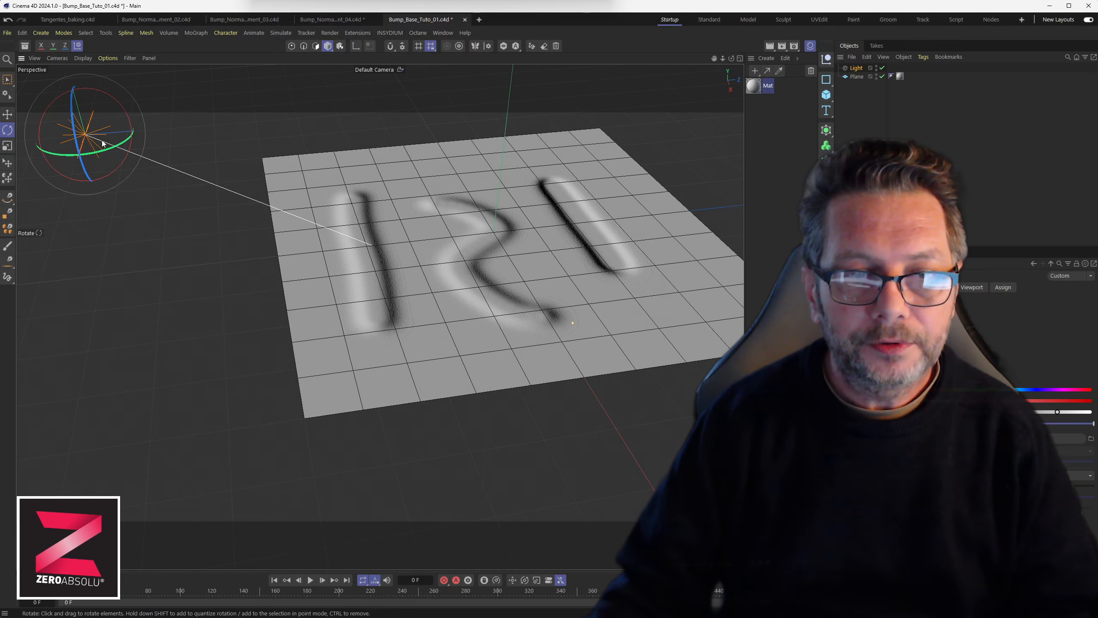
mouse_move(102, 142)
mouse_down()
mouse_move(189, 130)
mouse_move(227, 112)
mouse_move(261, 70)
mouse_move(231, 119)
mouse_move(151, 148)
mouse_move(139, 173)
mouse_move(108, 186)
mouse_move(64, 179)
mouse_move(34, 151)
mouse_move(123, 143)
mouse_move(83, 159)
mouse_move(43, 155)
mouse_move(74, 156)
mouse_up()
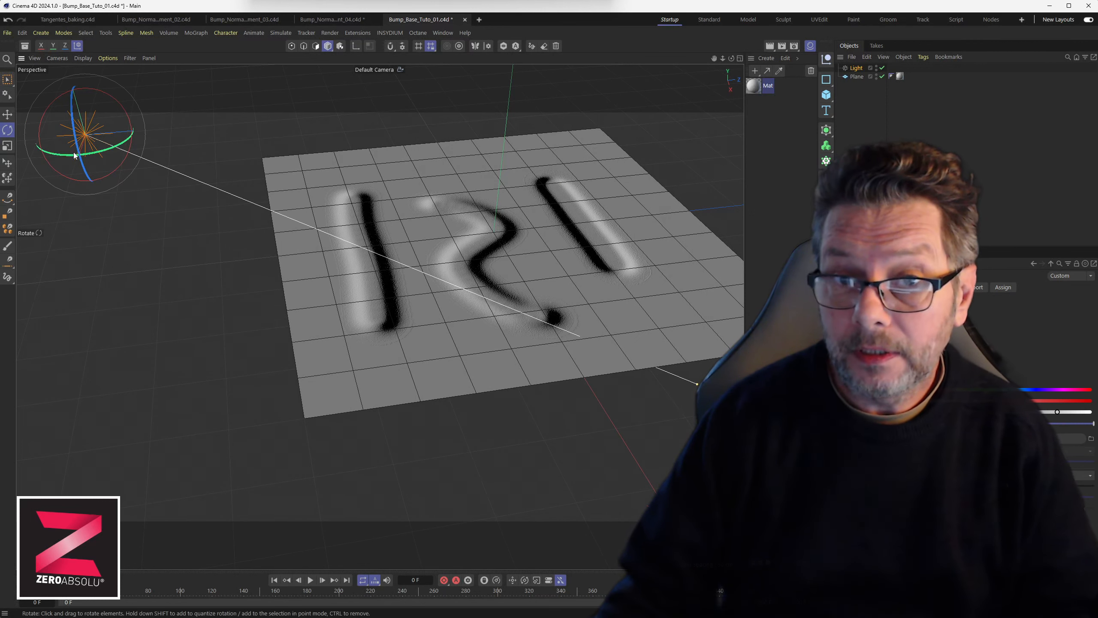
mouse_move(206, 236)
alt+middle_down()
mouse_move(194, 261)
mouse_move(174, 263)
mouse_move(211, 250)
alt+middle_up()
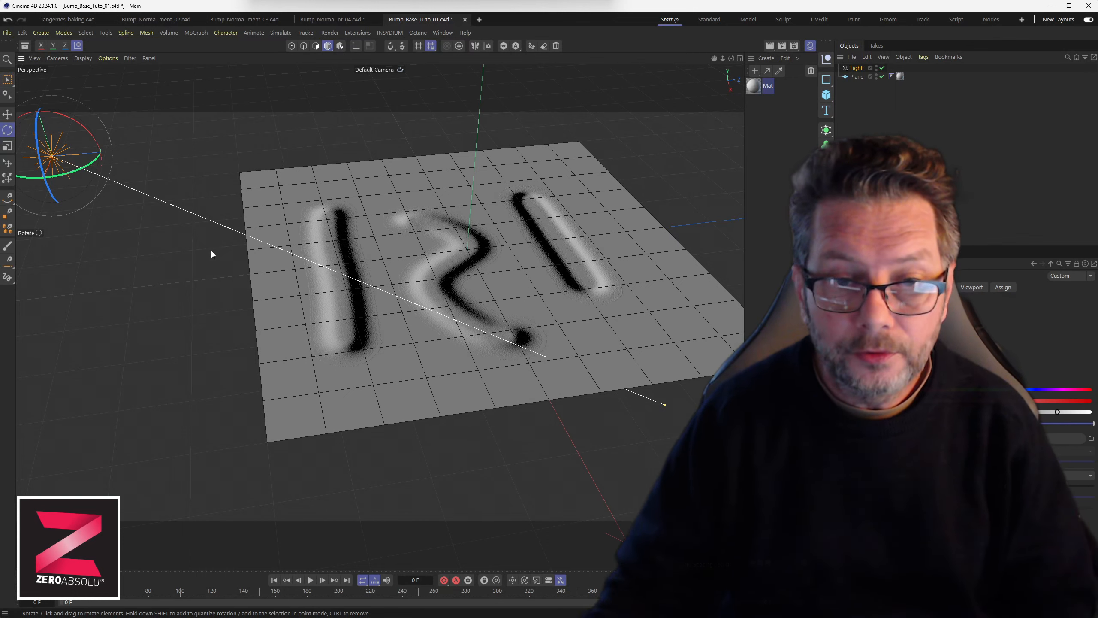
alt+drag(376, 303, 393, 353)
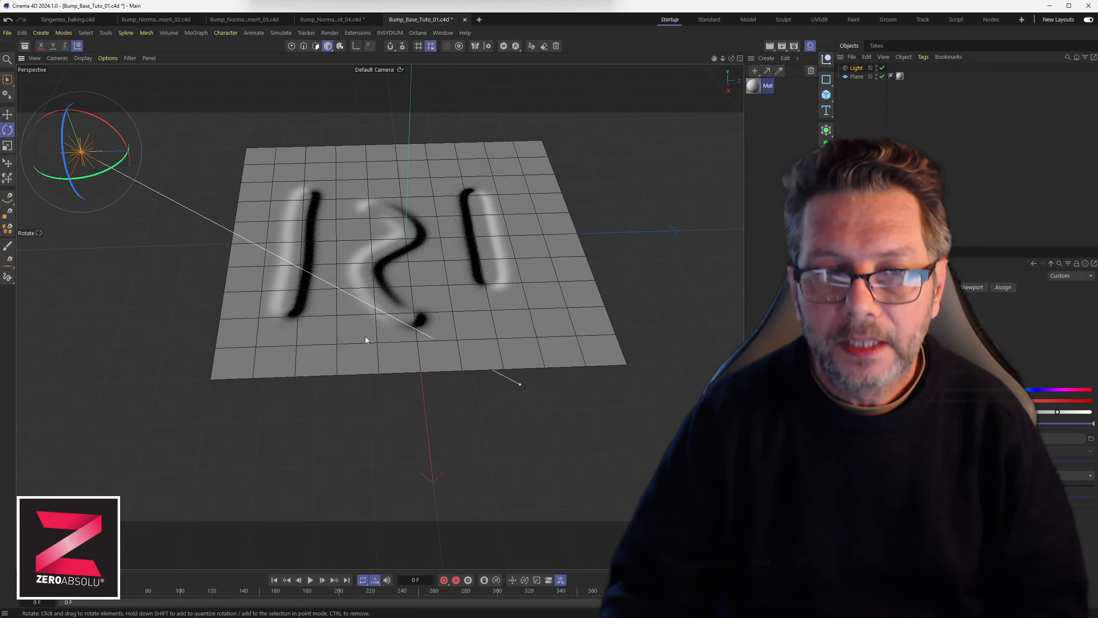
alt+middle_drag(369, 329, 443, 353)
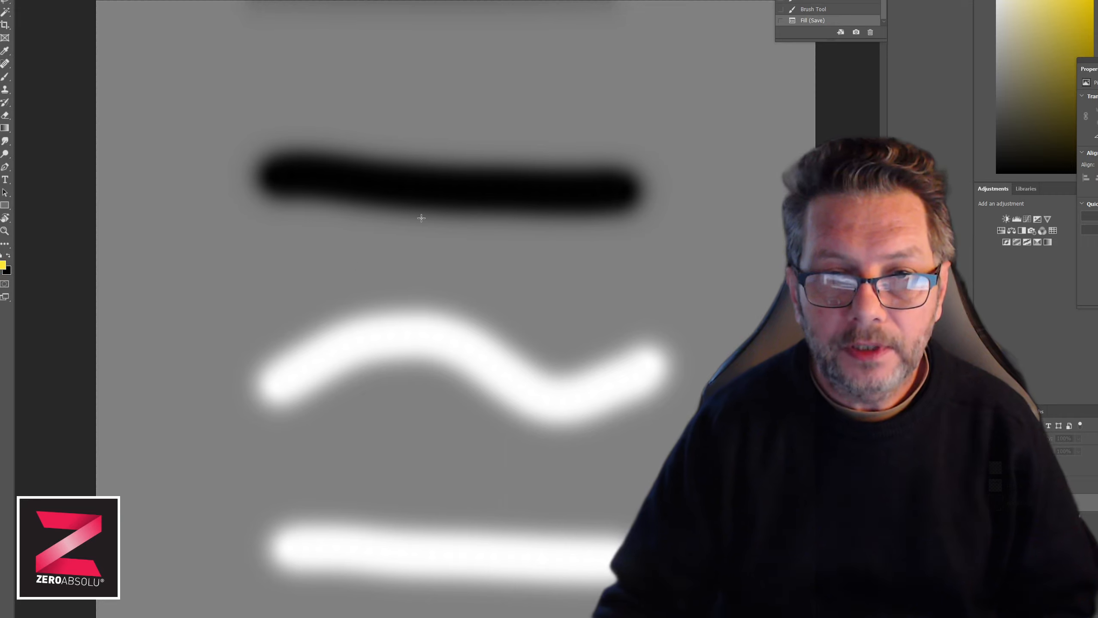
alt+scroll(433, 276, down, 3)
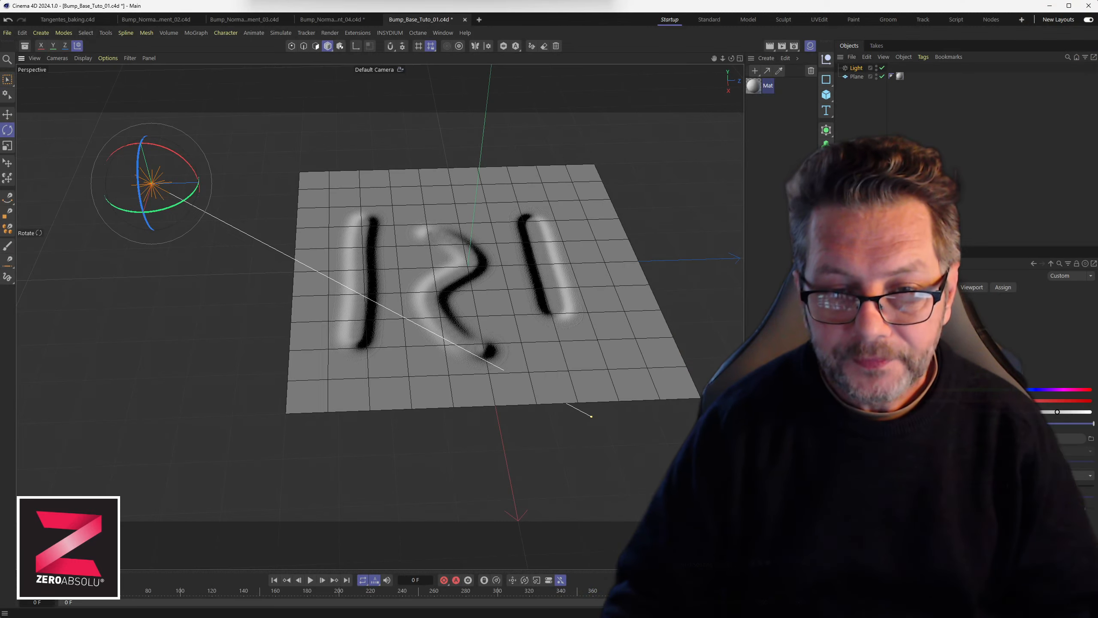
Open the material's Bump channel and set its strength to 331%, then close the Material Editor.
double_click(755, 88)
drag(778, 84, 332, 87)
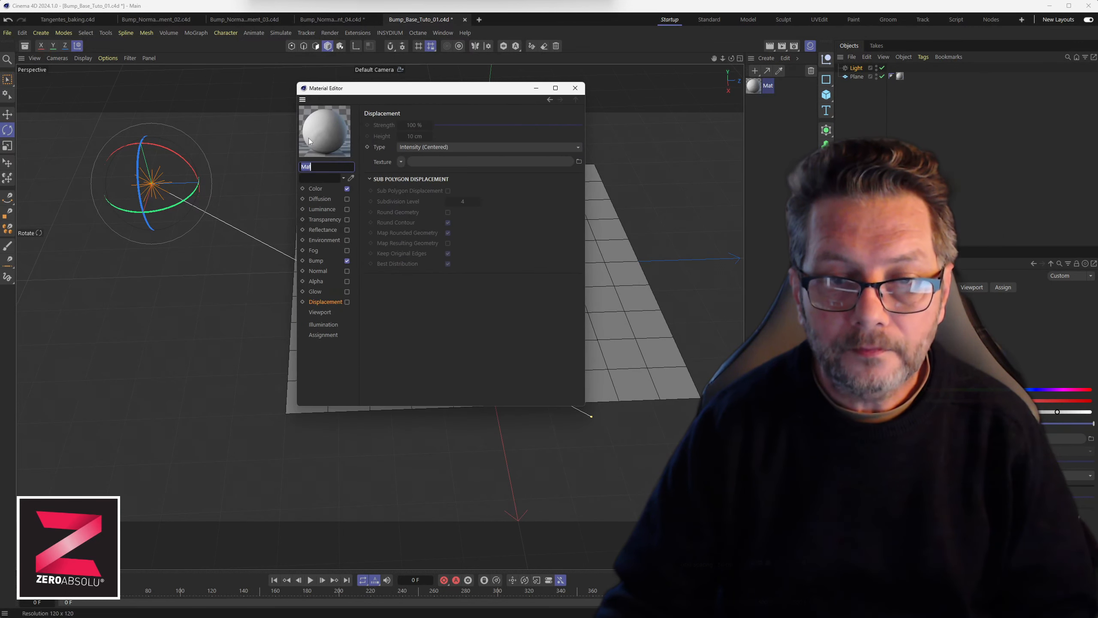
click(318, 261)
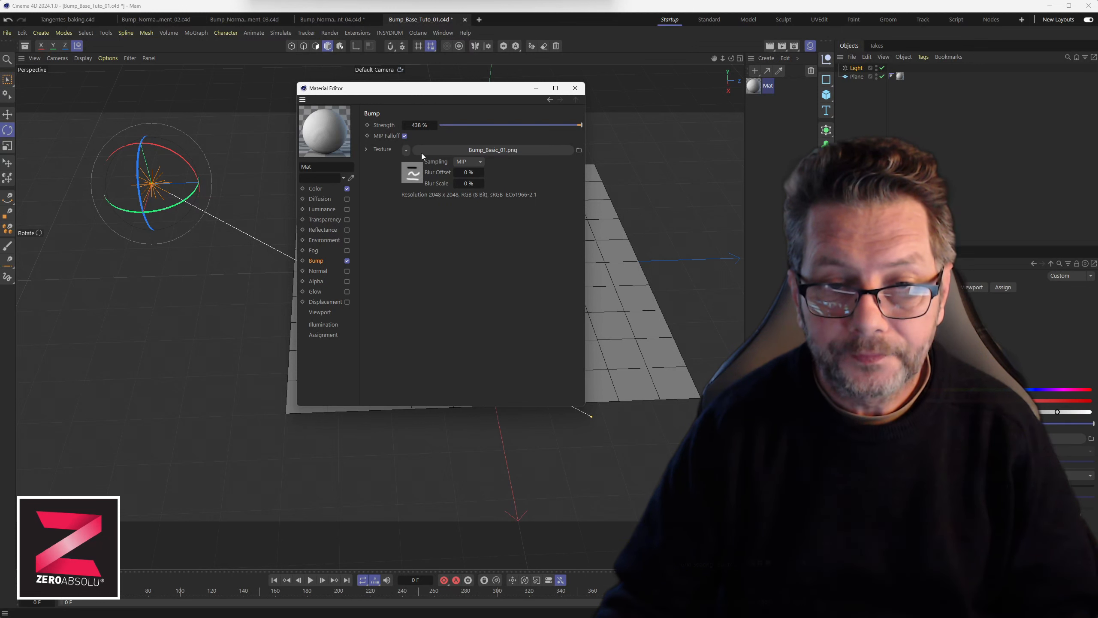
drag(442, 91, 641, 124)
alt+middle_drag(378, 218, 277, 222)
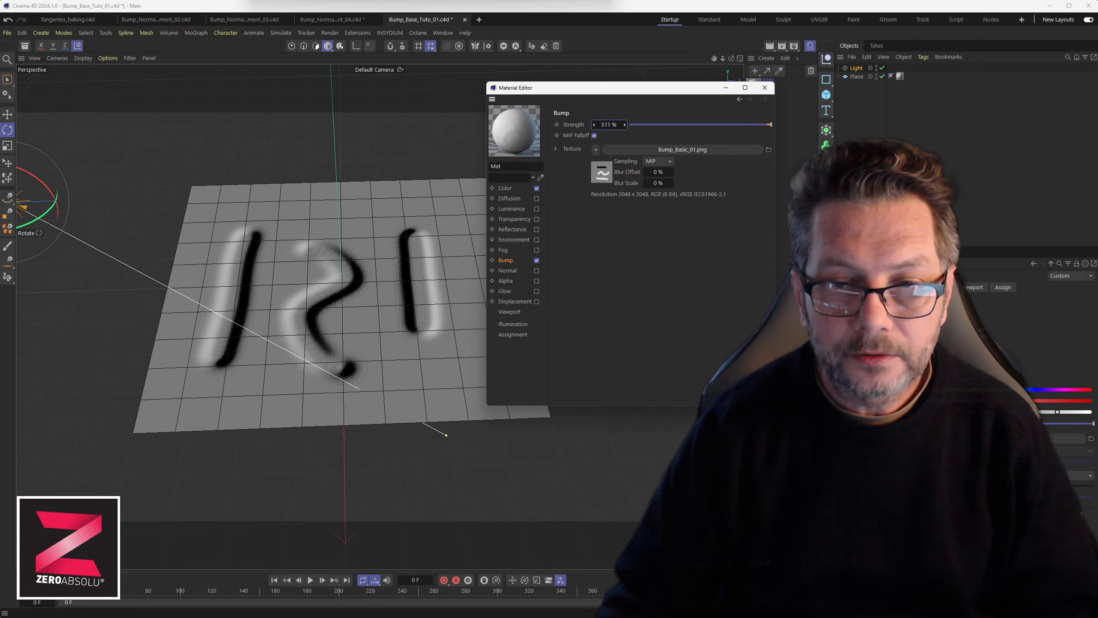
drag(609, 125, 436, 124)
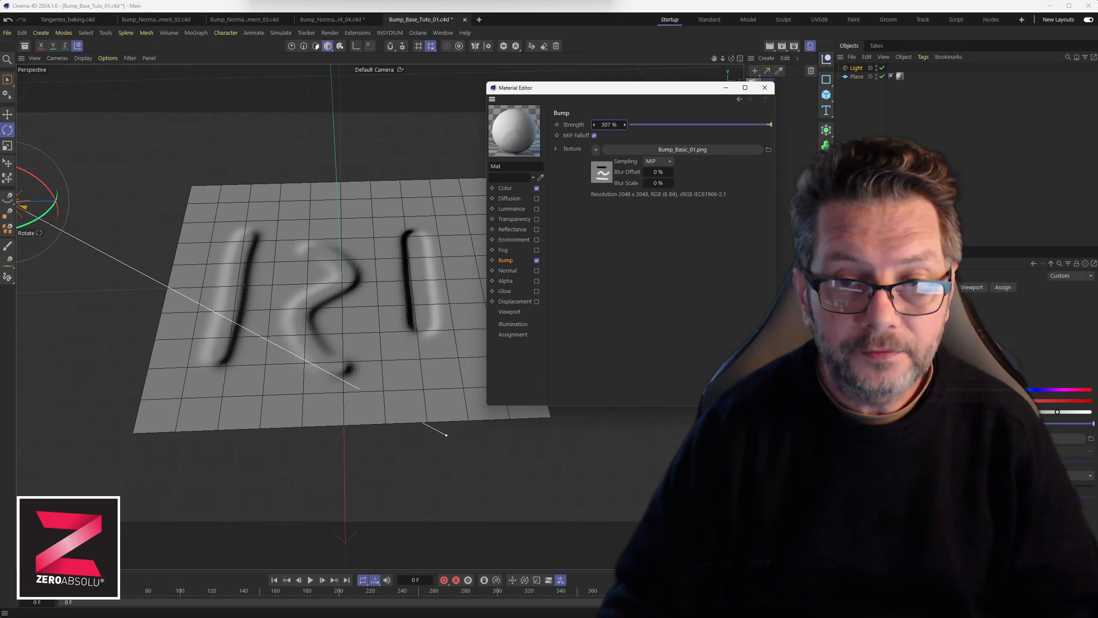
click(766, 88)
Delete the material and the plane's material tag.
mouse_move(427, 281)
alt+mouse_down()
mouse_move(427, 214)
mouse_move(437, 249)
mouse_move(424, 268)
alt+mouse_up()
alt+middle_drag(335, 264, 408, 257)
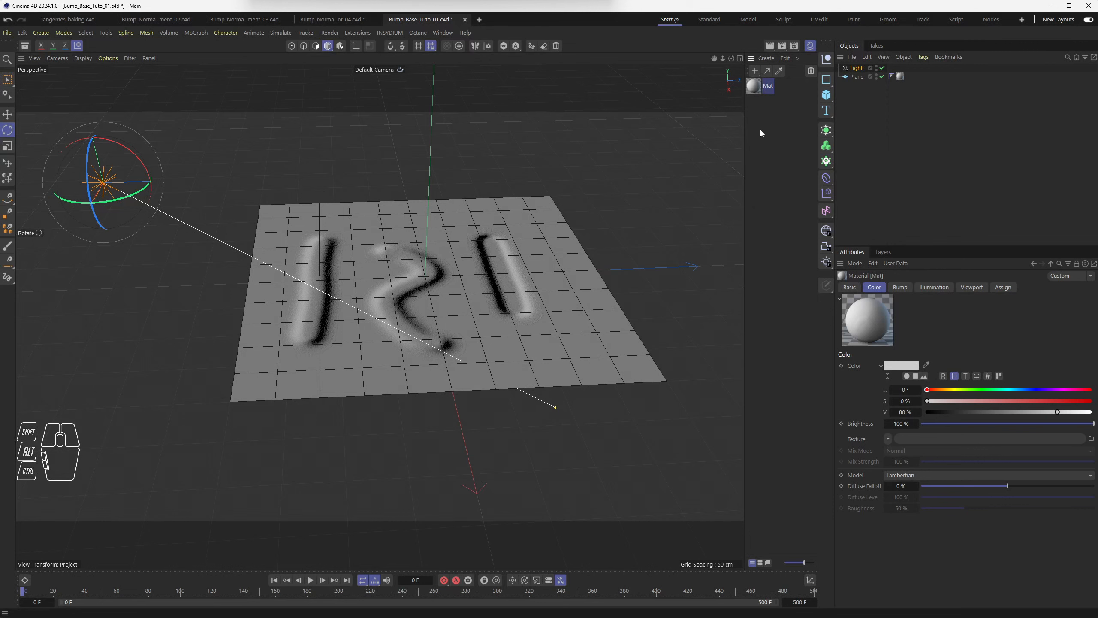
key(Delete)
click(900, 76)
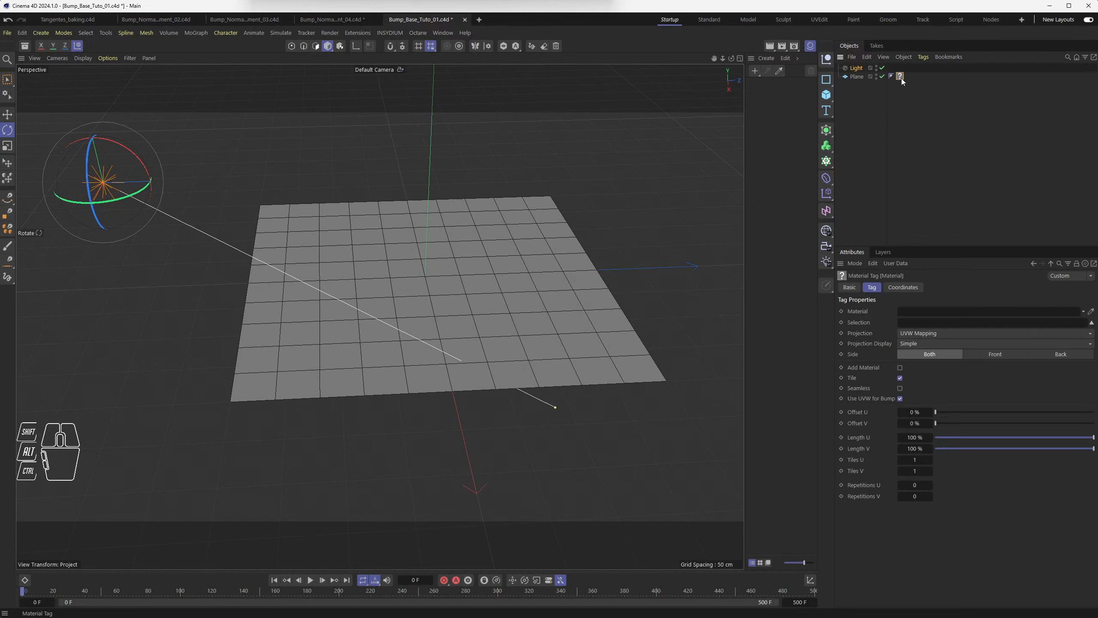
key(Delete)
Select the plane and create a new default material.
click(436, 290)
alt+drag(436, 290, 445, 346)
click(755, 71)
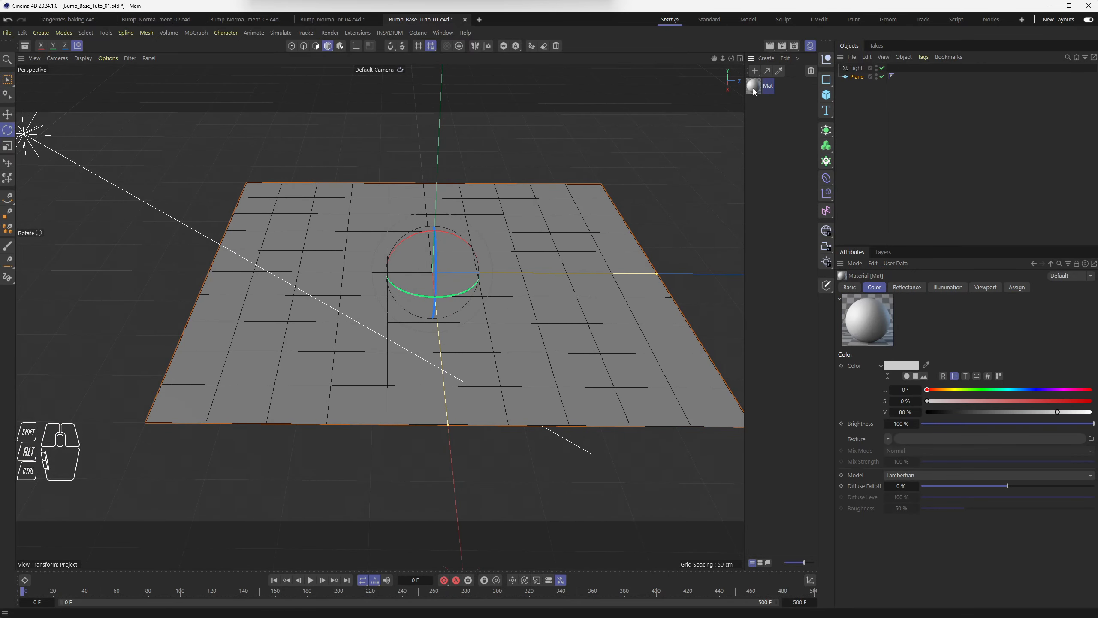
Open the new material, disable its Reflectance channel and enable the Bump channel.
double_click(753, 87)
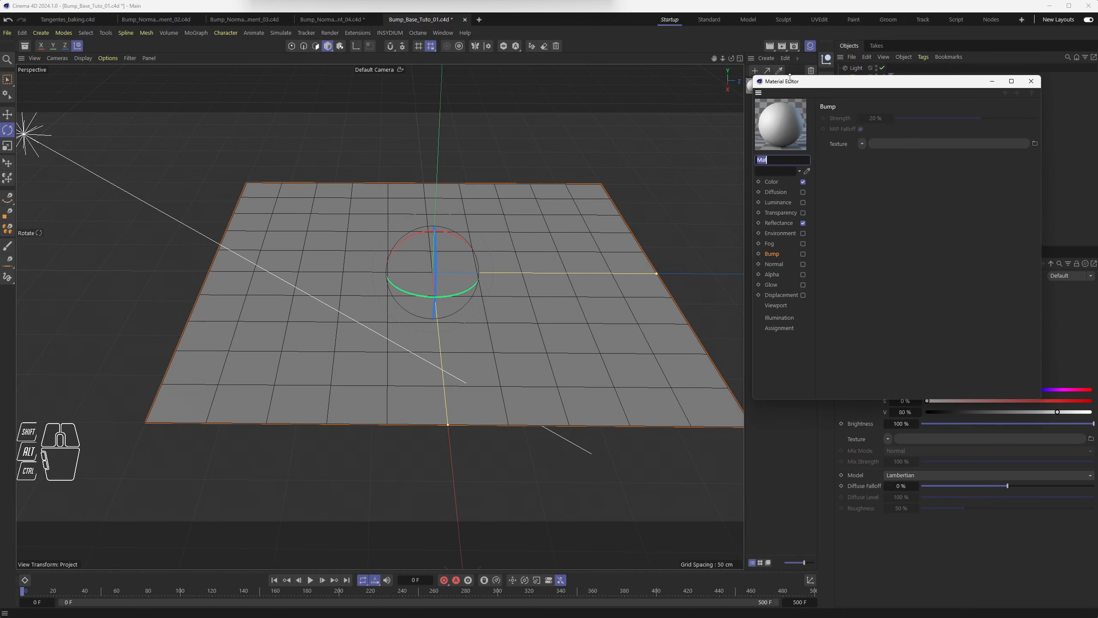
drag(789, 84, 471, 85)
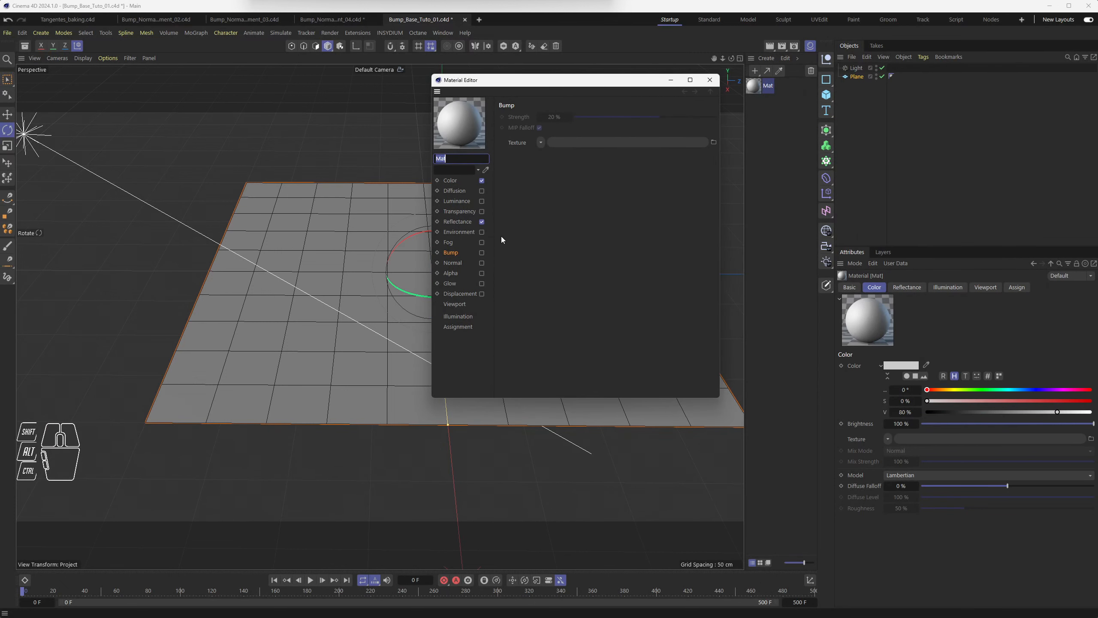
click(481, 222)
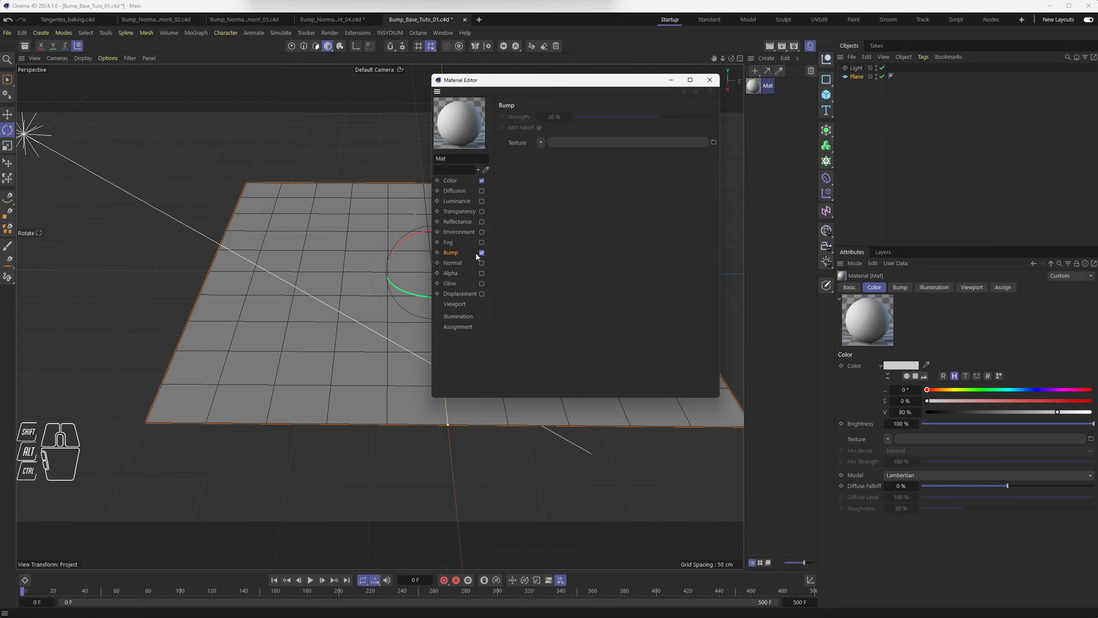
click(457, 253)
click(451, 253)
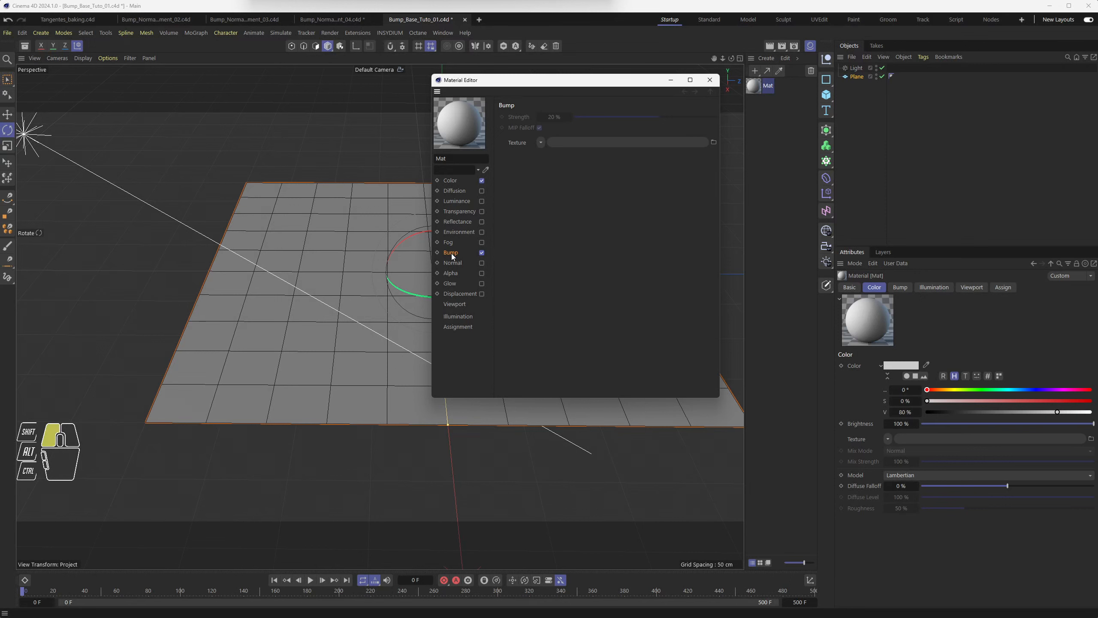
Load Plane_BW.psd as the bump texture from the Bump_Normals_Displacement folder.
click(541, 143)
click(548, 181)
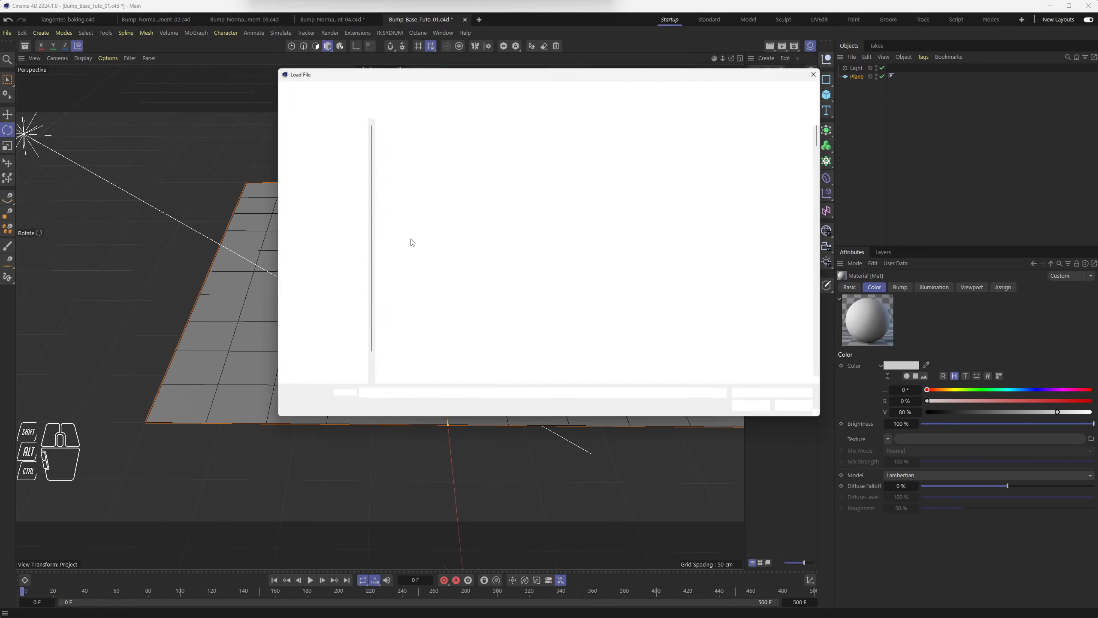
double_click(410, 138)
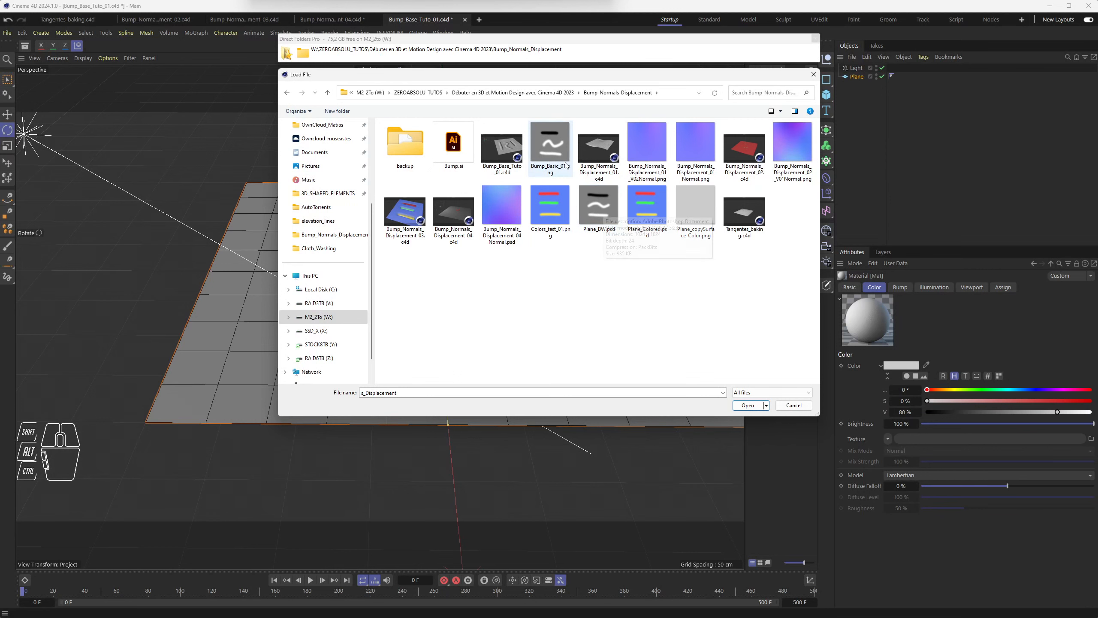
double_click(604, 213)
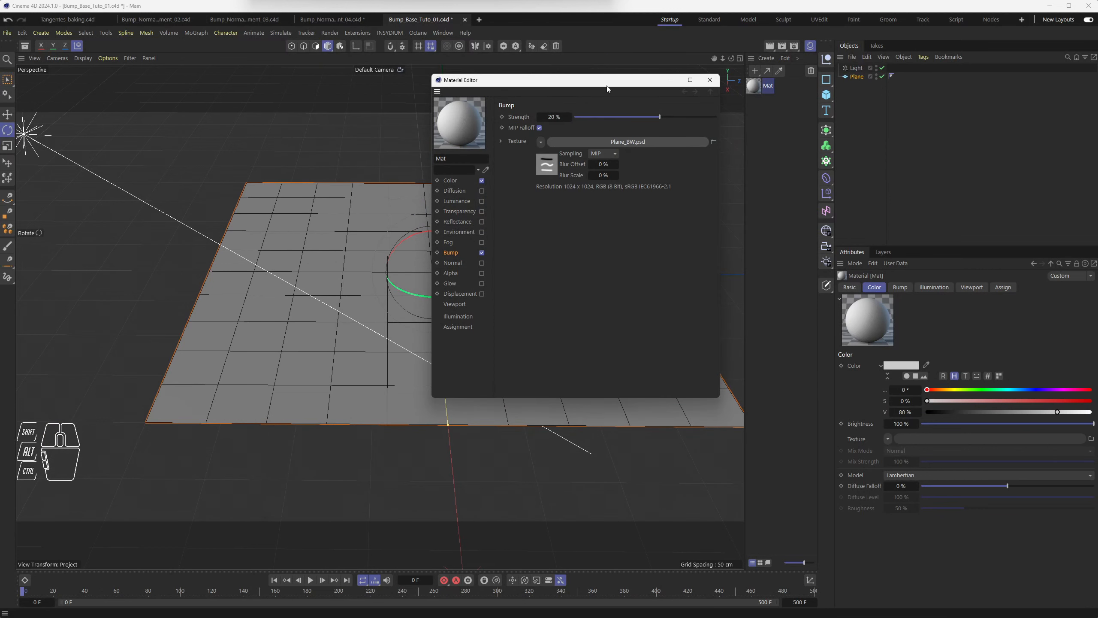
Apply the material to the plane.
drag(607, 87, 734, 185)
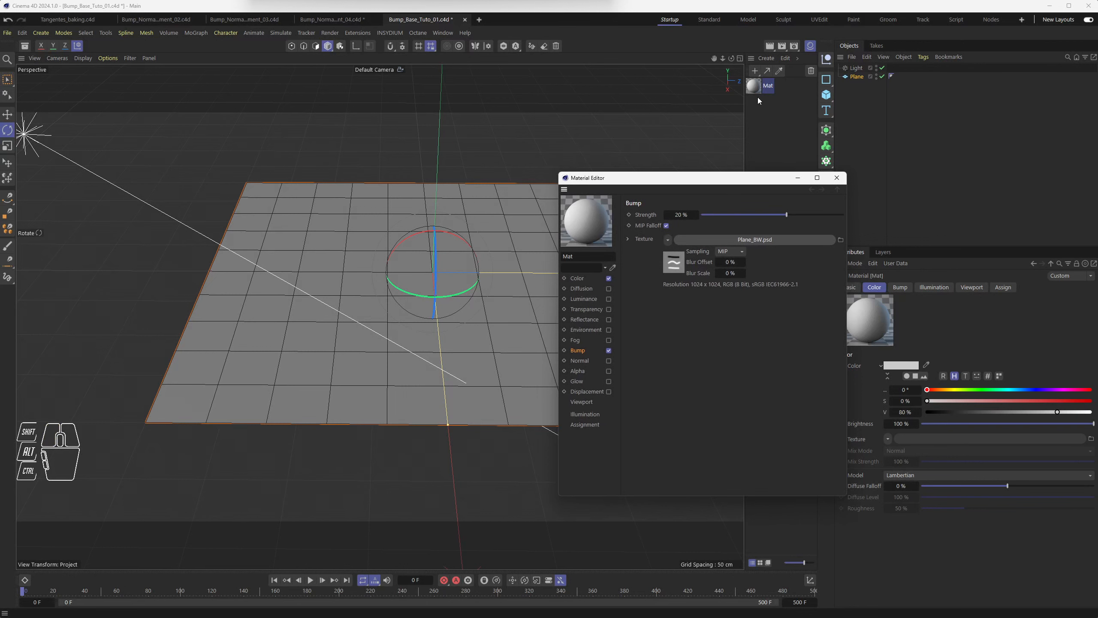
click(761, 92)
drag(867, 82, 868, 83)
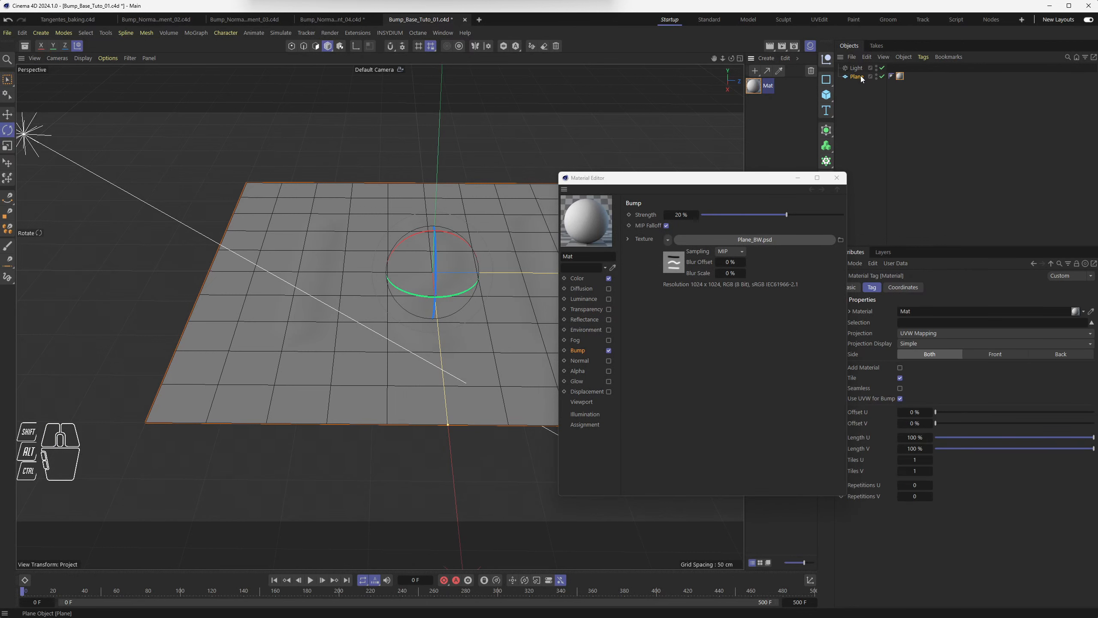
Set the bump strength to 414%.
click(677, 214)
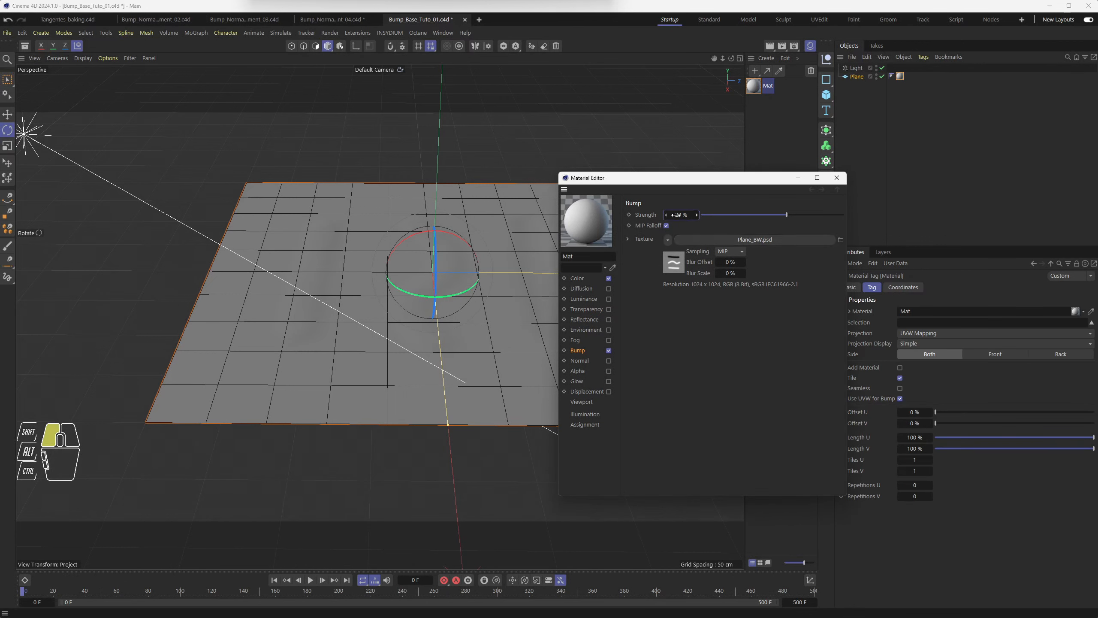
mouse_move(676, 214)
mouse_down()
mouse_move(744, 215)
mouse_move(676, 214)
mouse_up()
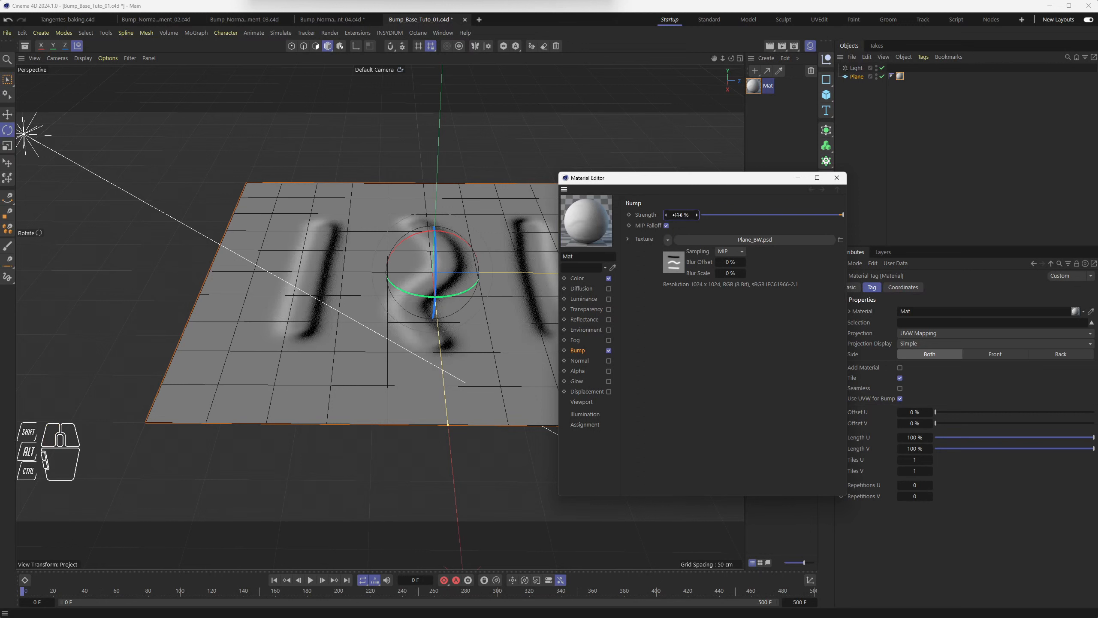
drag(613, 186, 671, 144)
click(894, 136)
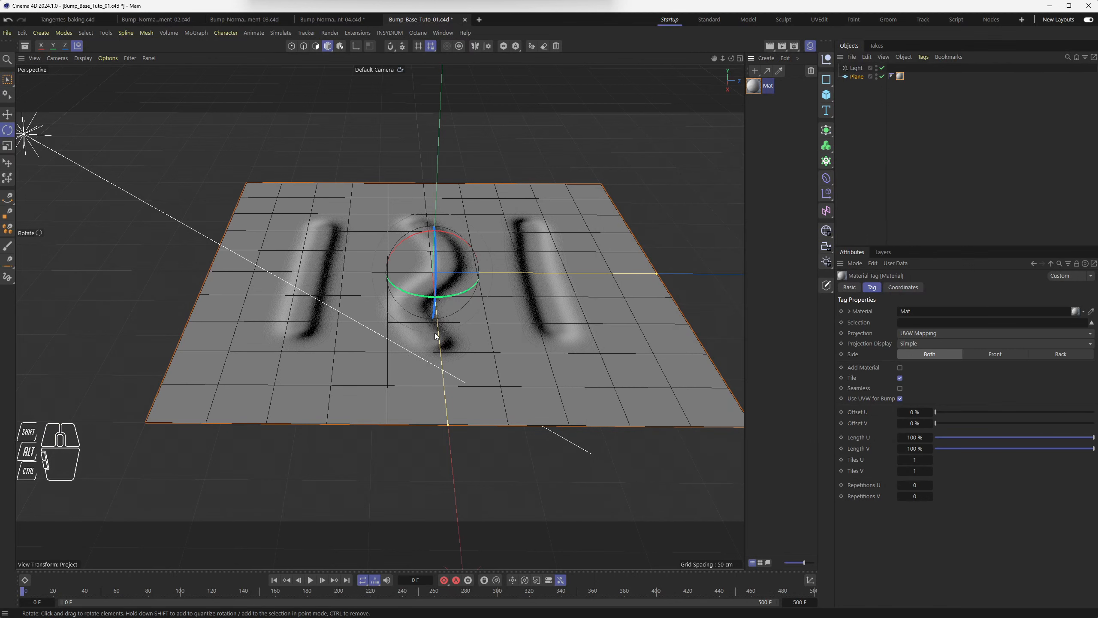
Select the light and rotate it, zooming in to inspect the bump relief on the plane up close.
mouse_move(435, 336)
alt+mouse_down()
mouse_move(432, 271)
mouse_move(434, 402)
mouse_move(446, 344)
alt+mouse_up()
alt+scroll(446, 308, down, 5)
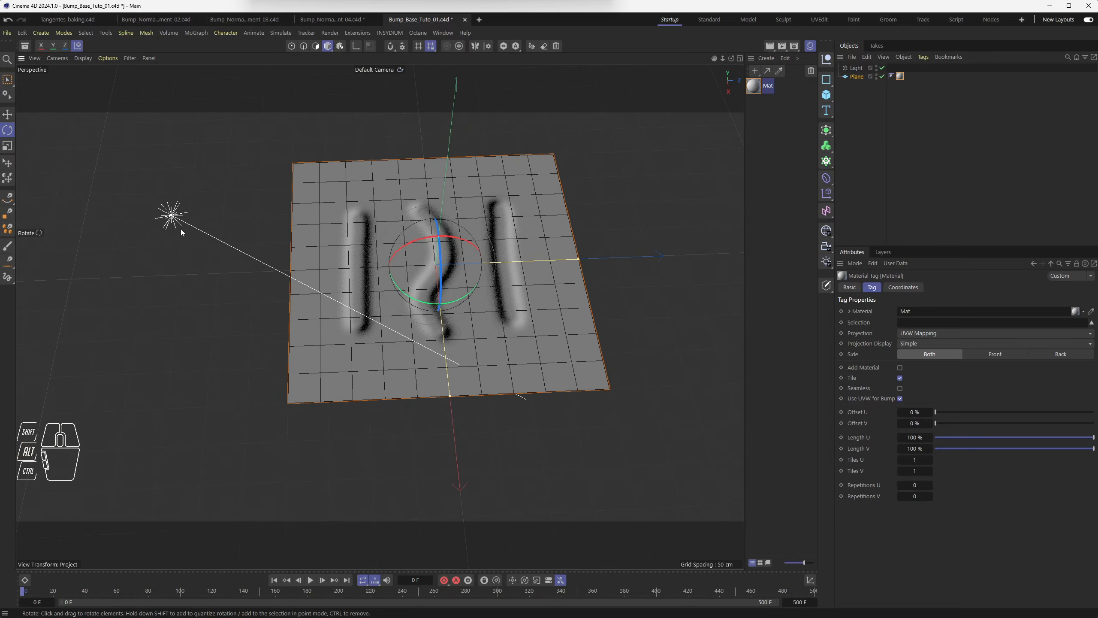
click(180, 232)
mouse_move(182, 250)
mouse_down()
mouse_move(216, 231)
mouse_move(220, 212)
mouse_move(204, 194)
mouse_move(208, 233)
mouse_move(176, 254)
mouse_move(143, 245)
mouse_move(220, 236)
mouse_move(202, 256)
mouse_move(160, 253)
mouse_move(149, 223)
mouse_move(216, 210)
mouse_move(212, 249)
mouse_up()
alt+drag(328, 314, 311, 265)
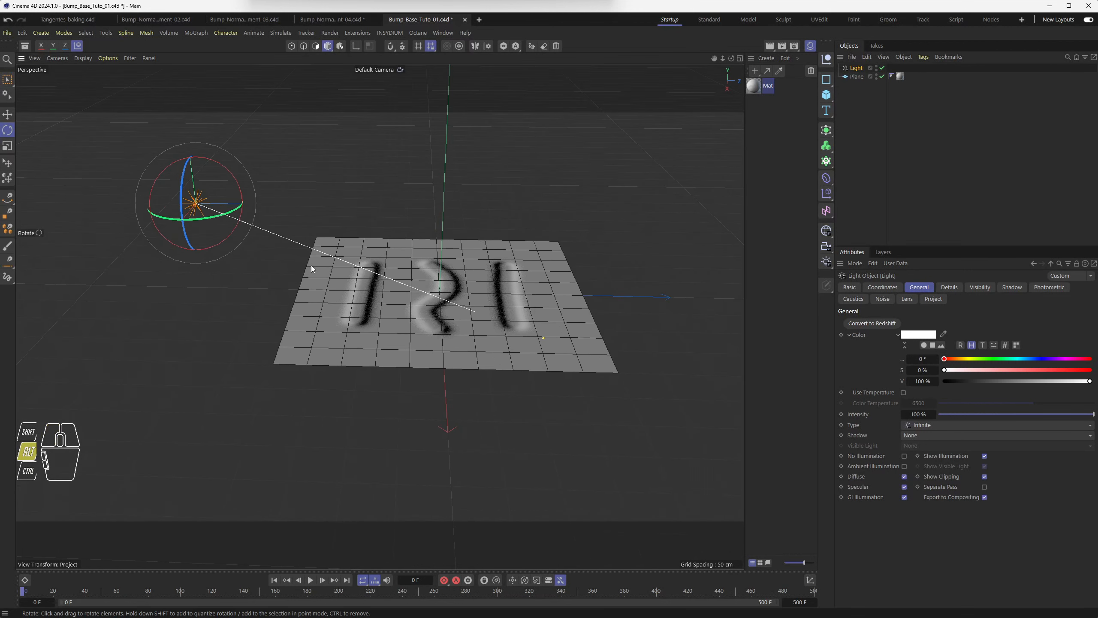
scroll(377, 283, up, 5)
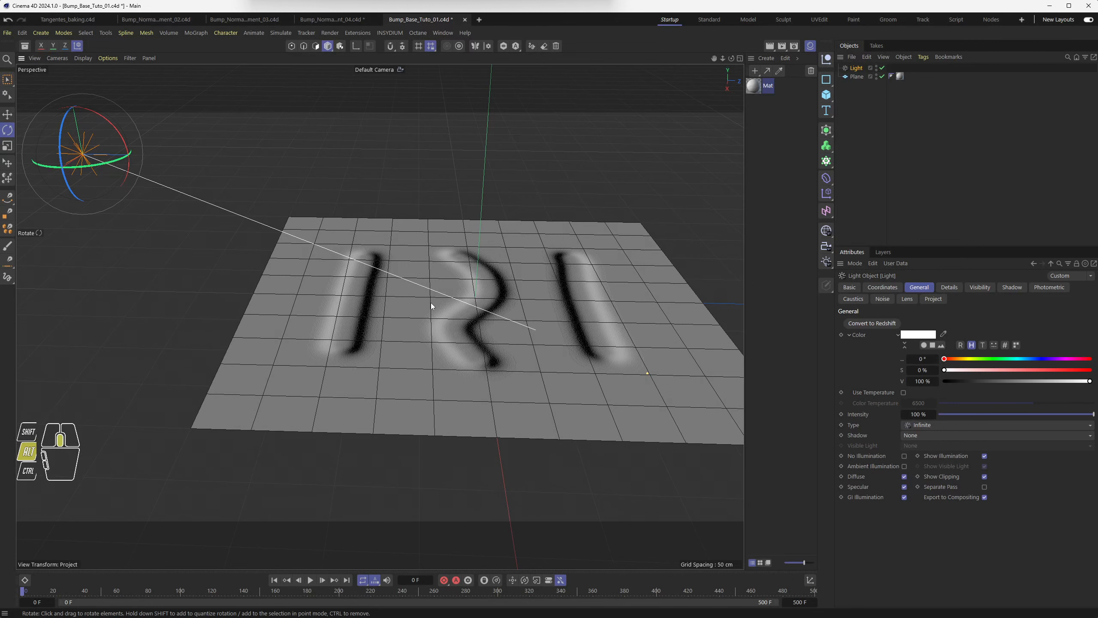
alt+middle_drag(430, 302, 343, 298)
scroll(371, 315, up, 3)
scroll(371, 319, up, 2)
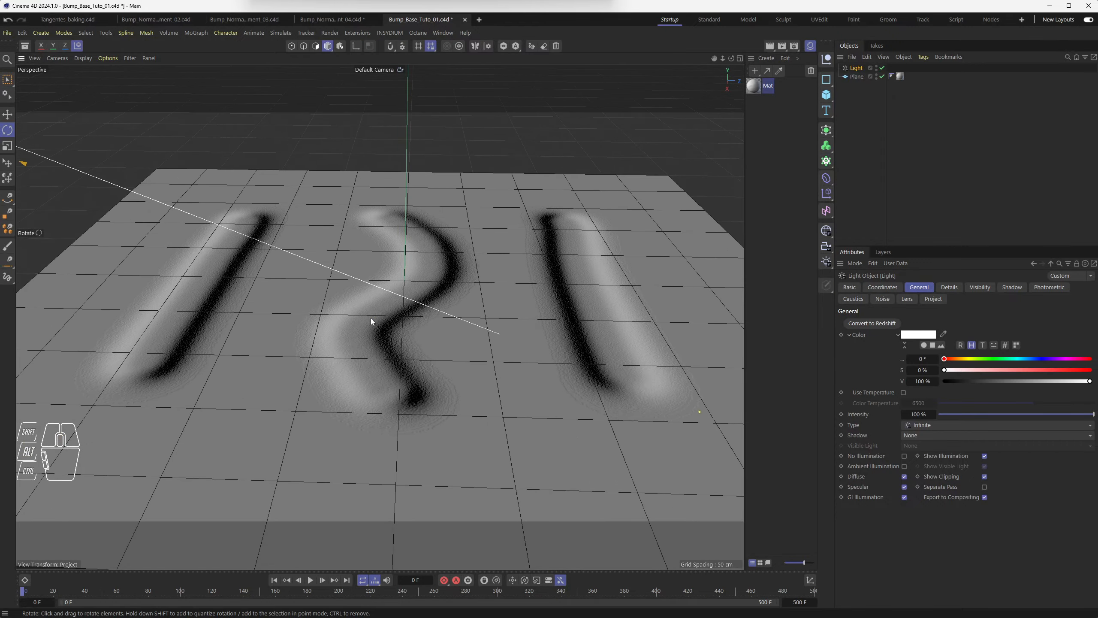
mouse_move(370, 299)
alt+mouse_down()
mouse_move(357, 382)
mouse_move(421, 337)
mouse_move(414, 271)
mouse_move(350, 299)
mouse_move(401, 356)
mouse_move(334, 366)
mouse_move(368, 351)
mouse_move(366, 315)
alt+mouse_up()
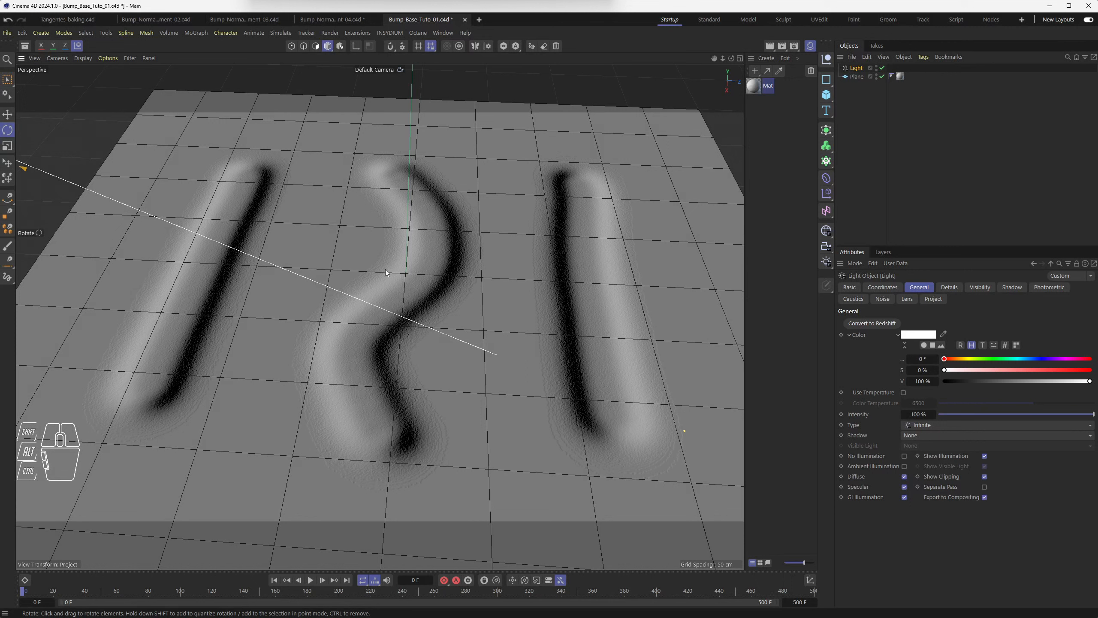
Create an editable polygon copy of the plane, hide the original, and select the copy.
click(853, 78)
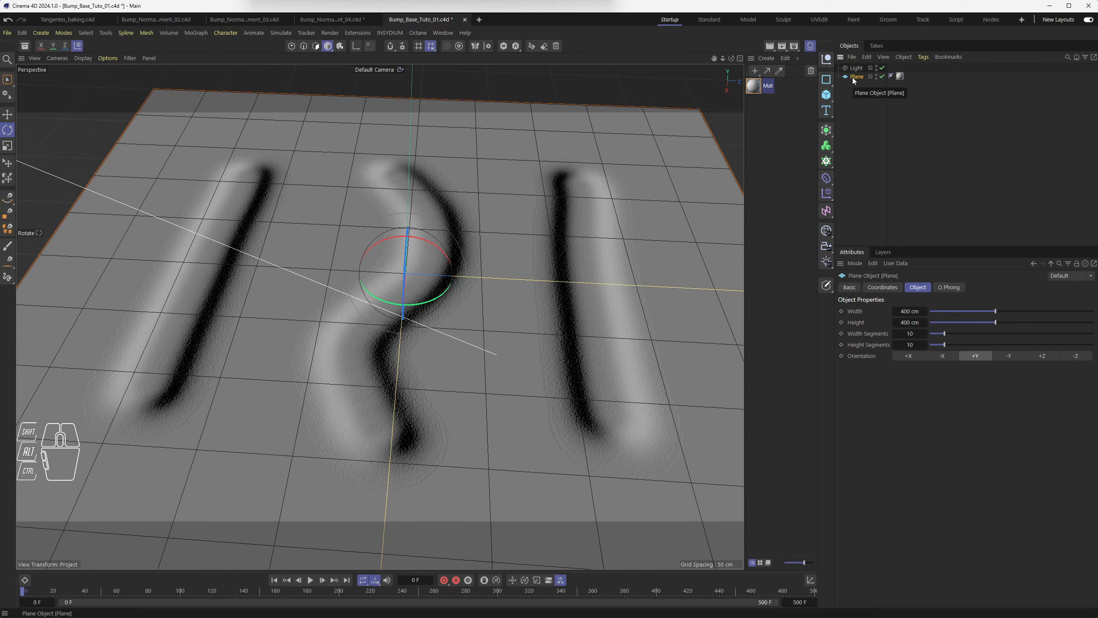
drag(826, 285, 859, 316)
click(882, 76)
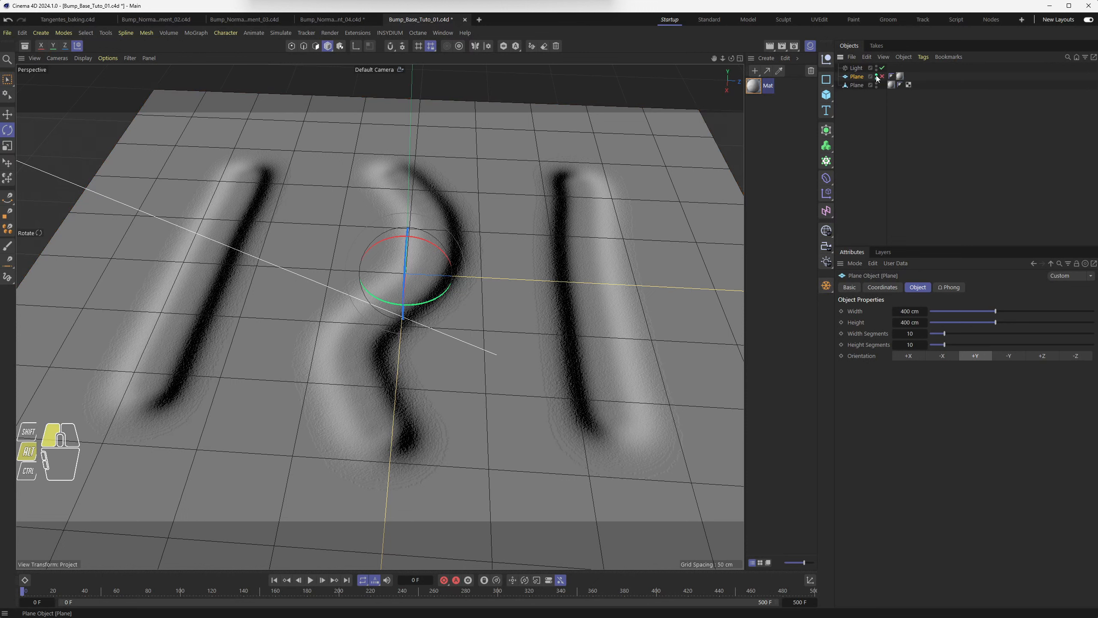
alt+click(876, 78)
click(856, 85)
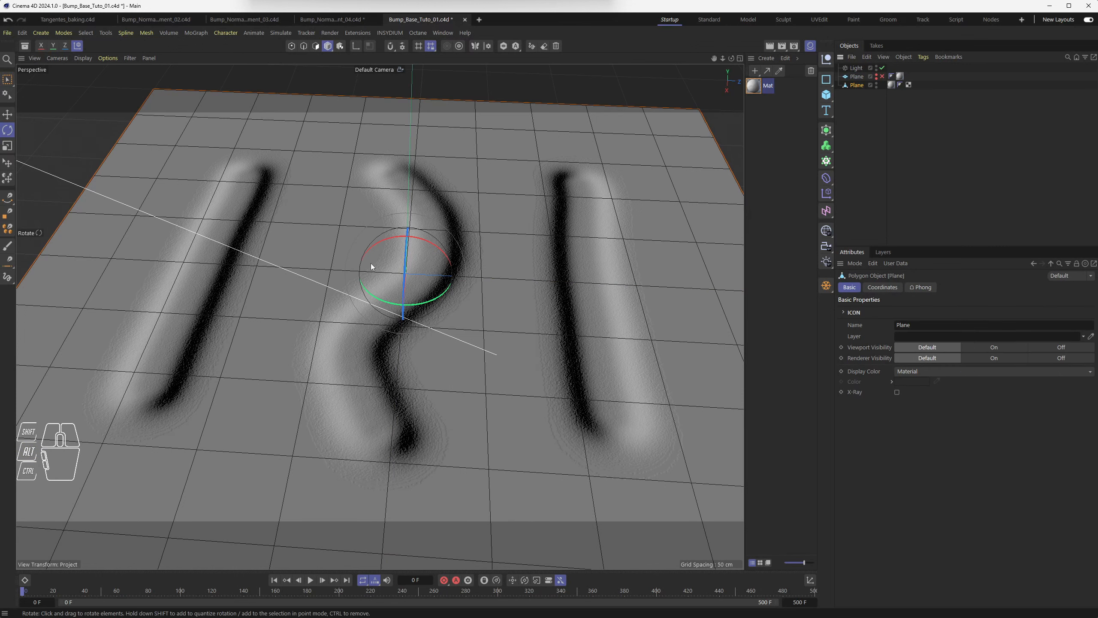
Select a point in the middle of the polygon plane with Brush Selection in point mode and try moving it, undoing the move.
click(291, 46)
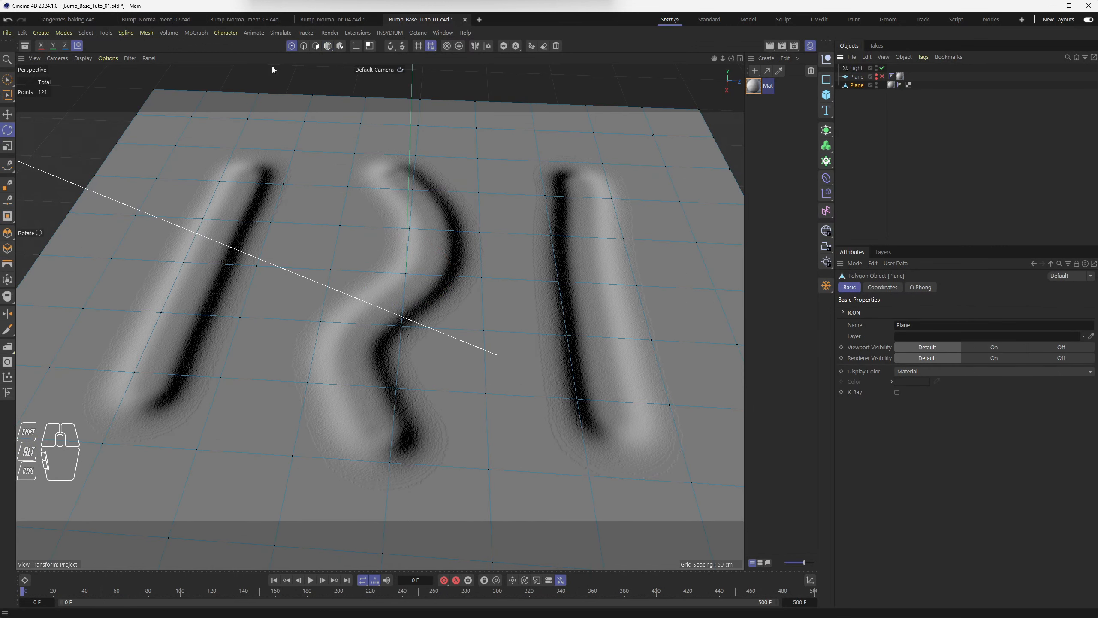
click(8, 85)
click(404, 273)
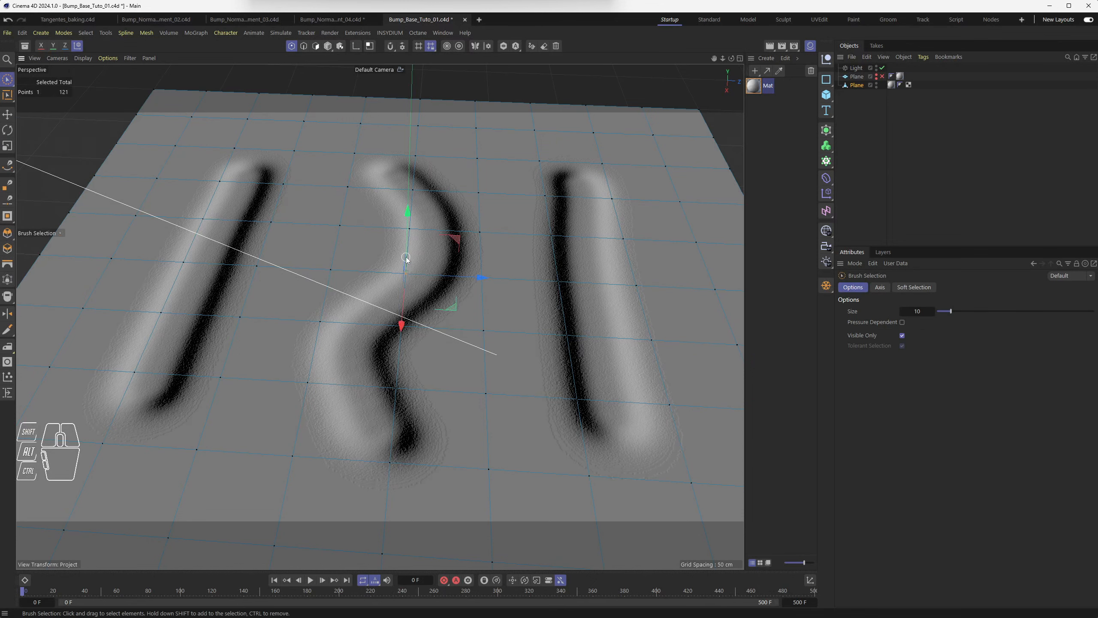
drag(405, 238, 443, 310)
key(ctrl+z)
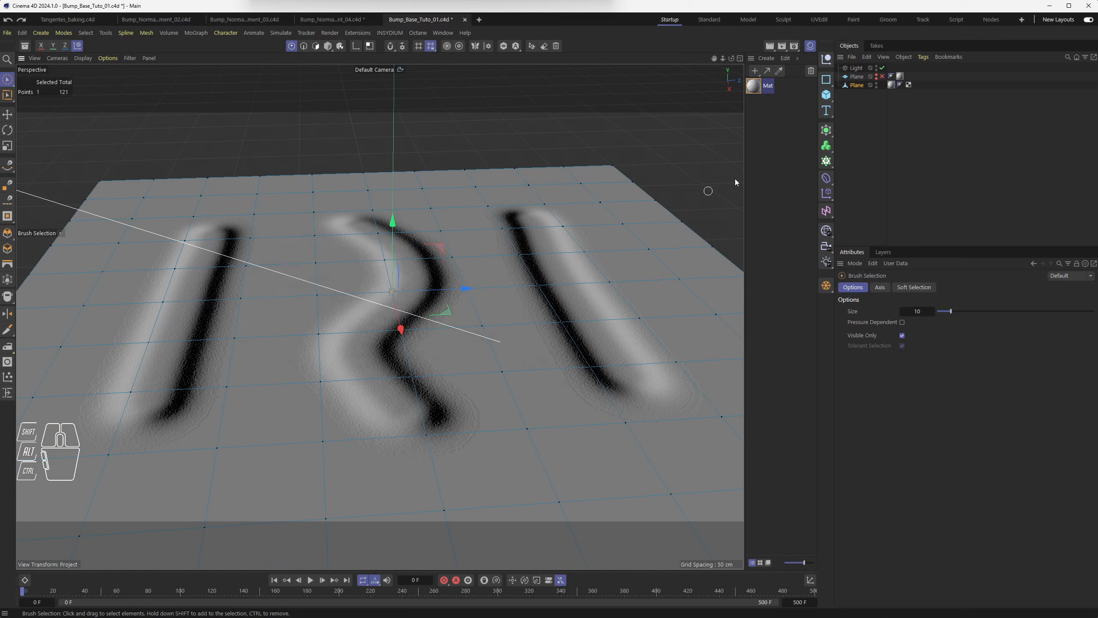
Undo the point move and the polygon copy of the plane, orbiting and zooming around the bump-mapped plane.
key(ctrl+z)
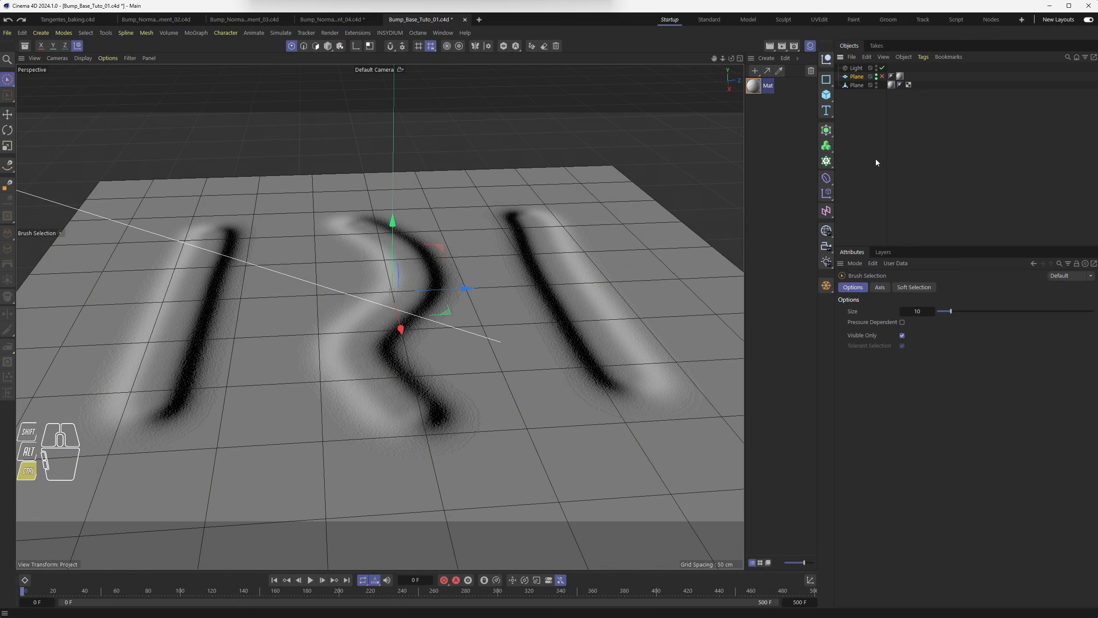
key(ctrl+z)
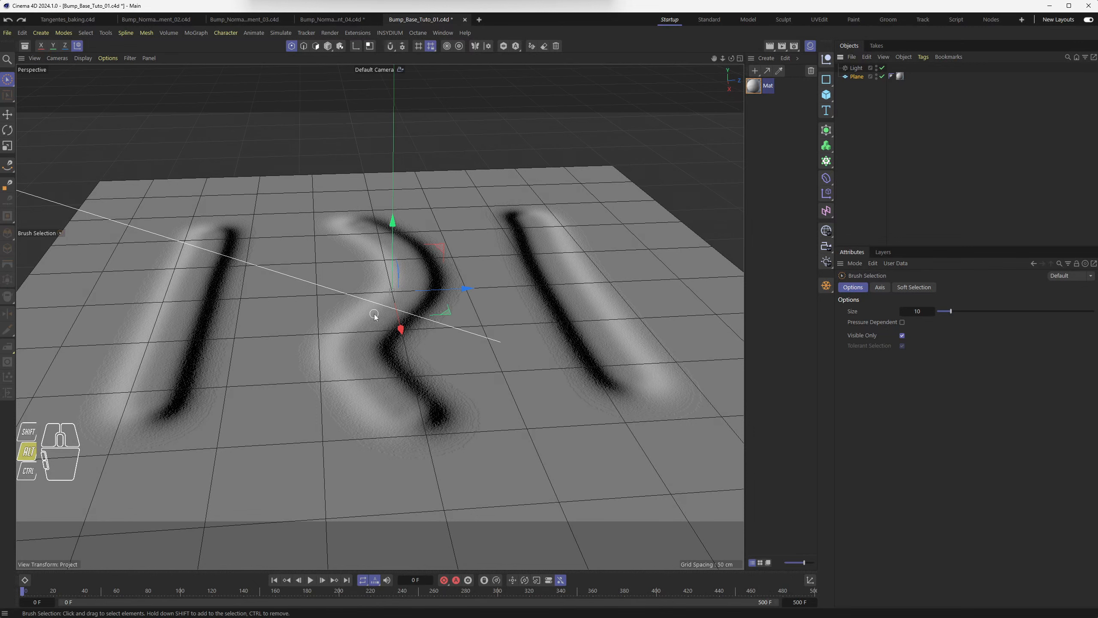
alt+drag(380, 315, 350, 365)
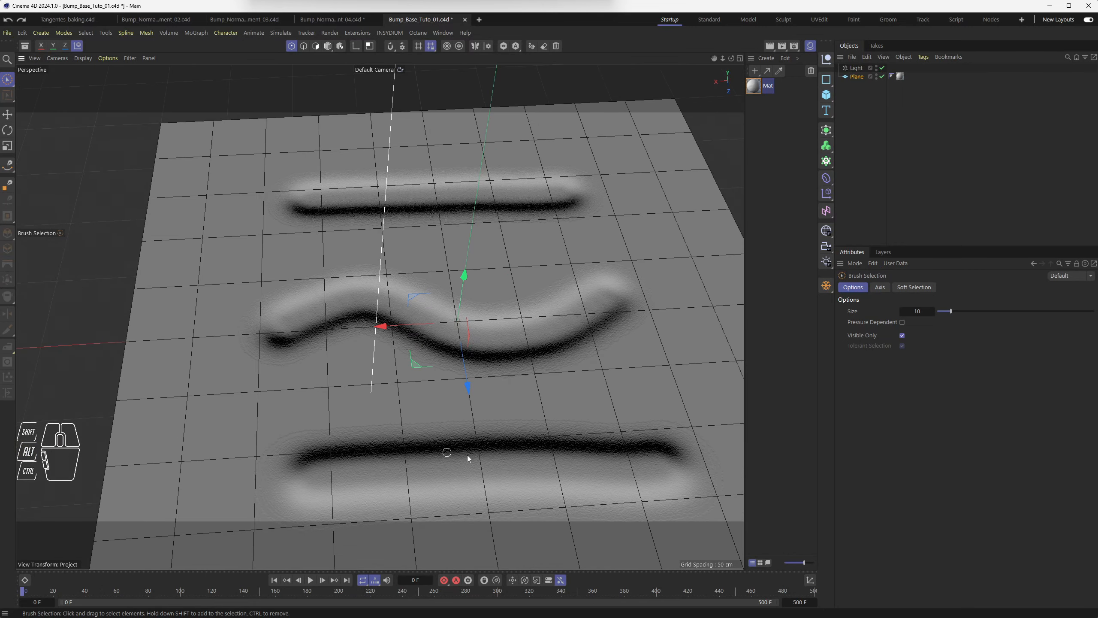
alt+drag(295, 420, 512, 383)
scroll(488, 386, down, 4)
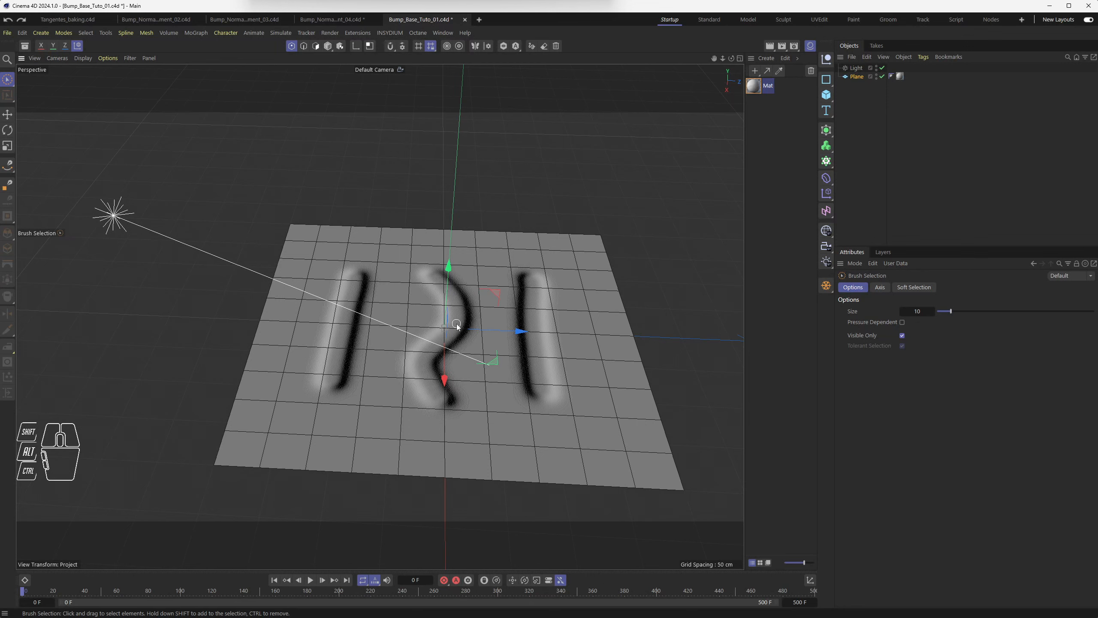
alt+drag(500, 338, 461, 363)
alt+scroll(461, 363, up, 5)
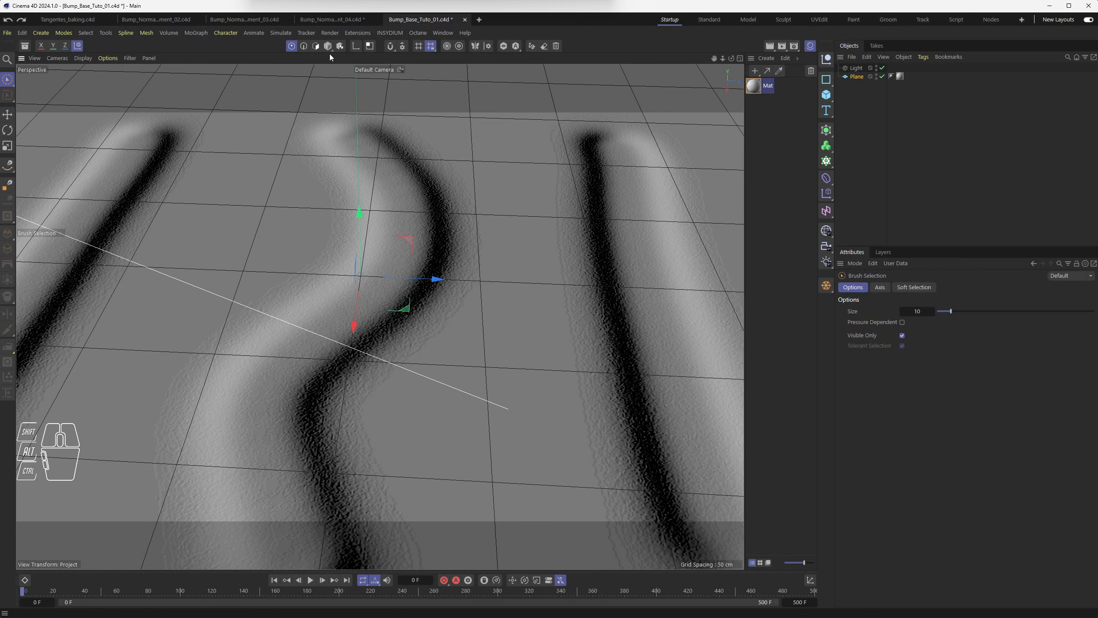
Create an editable polygon copy of the plane, hide the original, and select the copy.
click(827, 287)
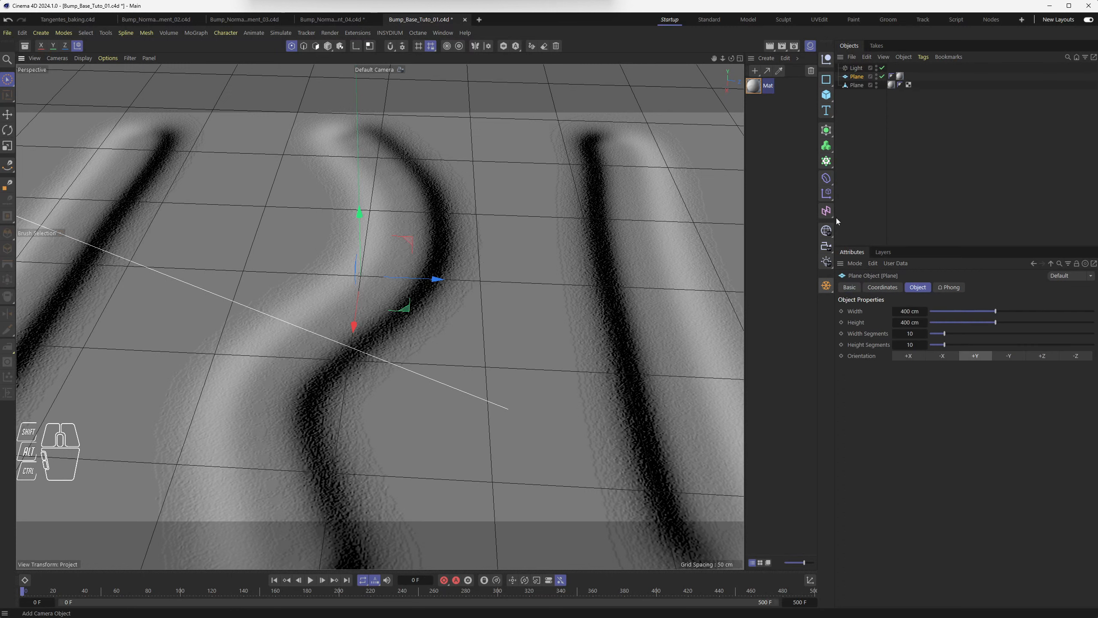
click(882, 76)
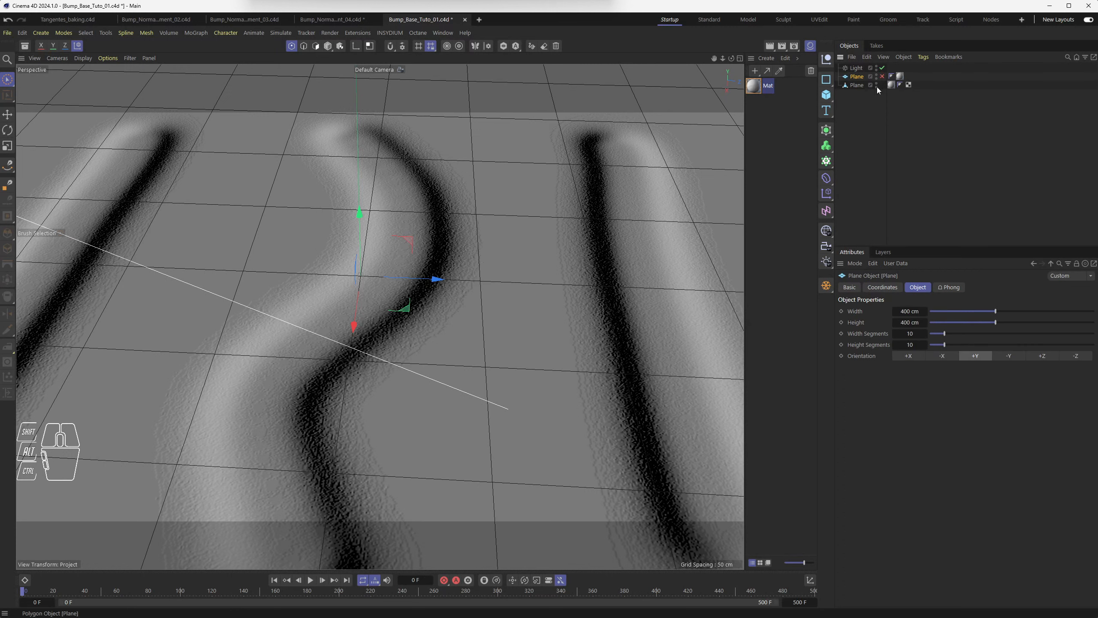
click(855, 85)
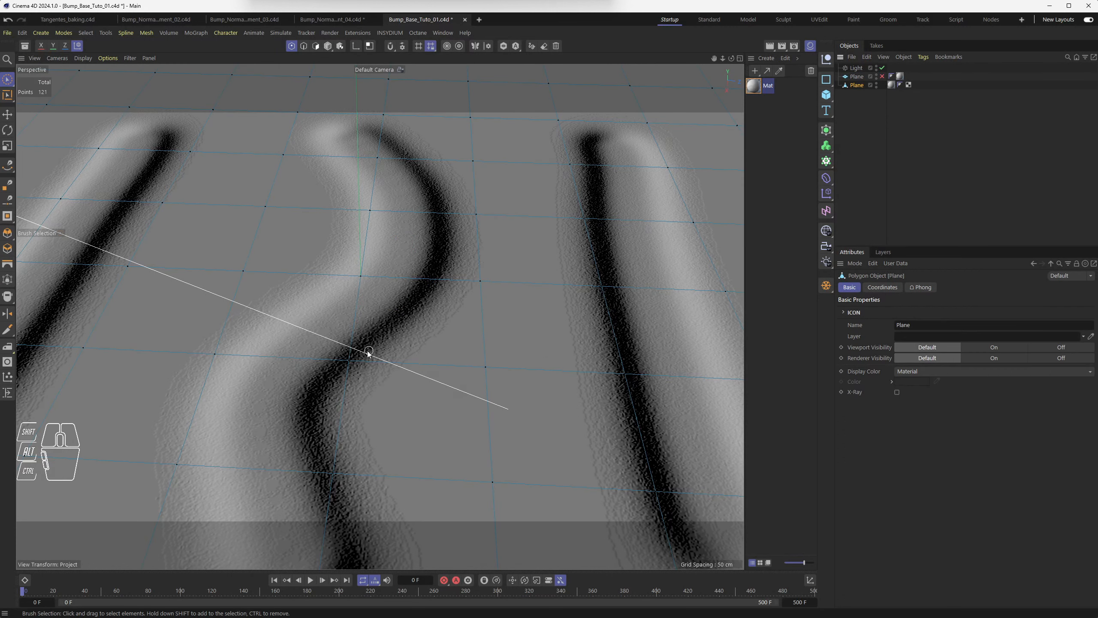
Select a polygon in the middle of the copy in polygon mode and rotate it with the Rotate tool.
click(316, 46)
click(406, 310)
click(407, 310)
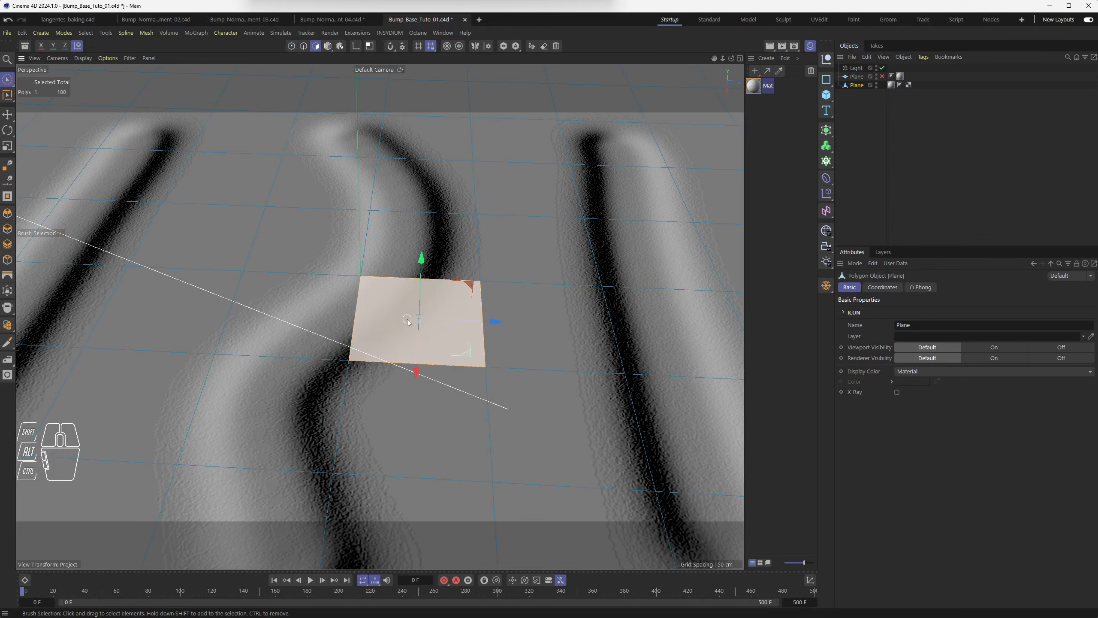
key(r)
drag(405, 311, 429, 333)
click(495, 159)
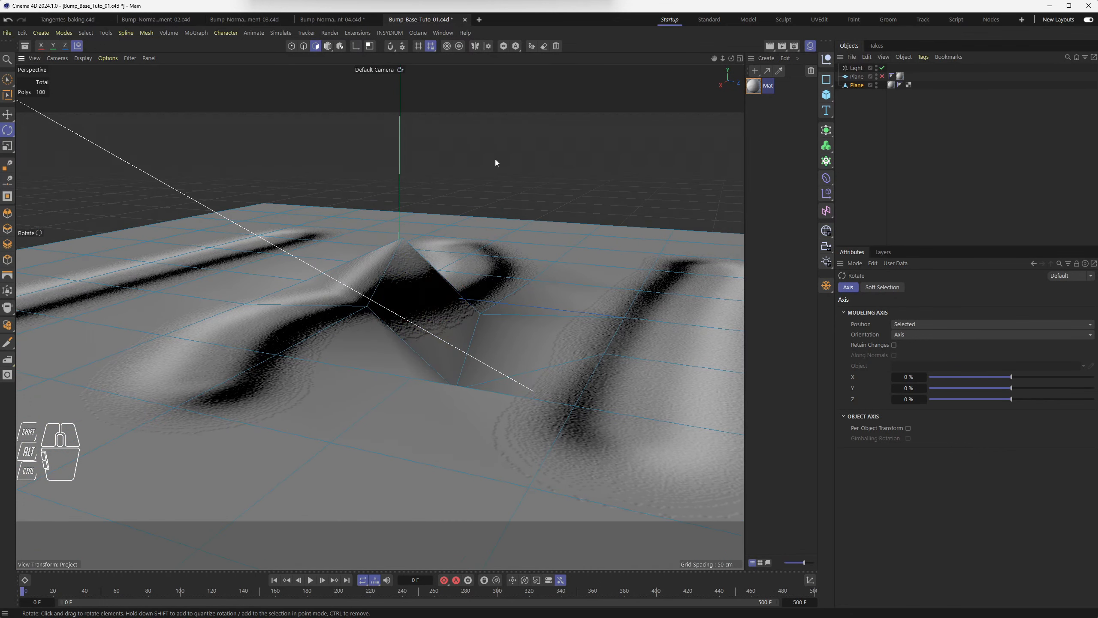
Orbit around the rotated polygon to compare its shading with the bump relief.
mouse_move(326, 370)
alt+mouse_down()
mouse_move(339, 387)
mouse_move(345, 378)
alt+mouse_up()
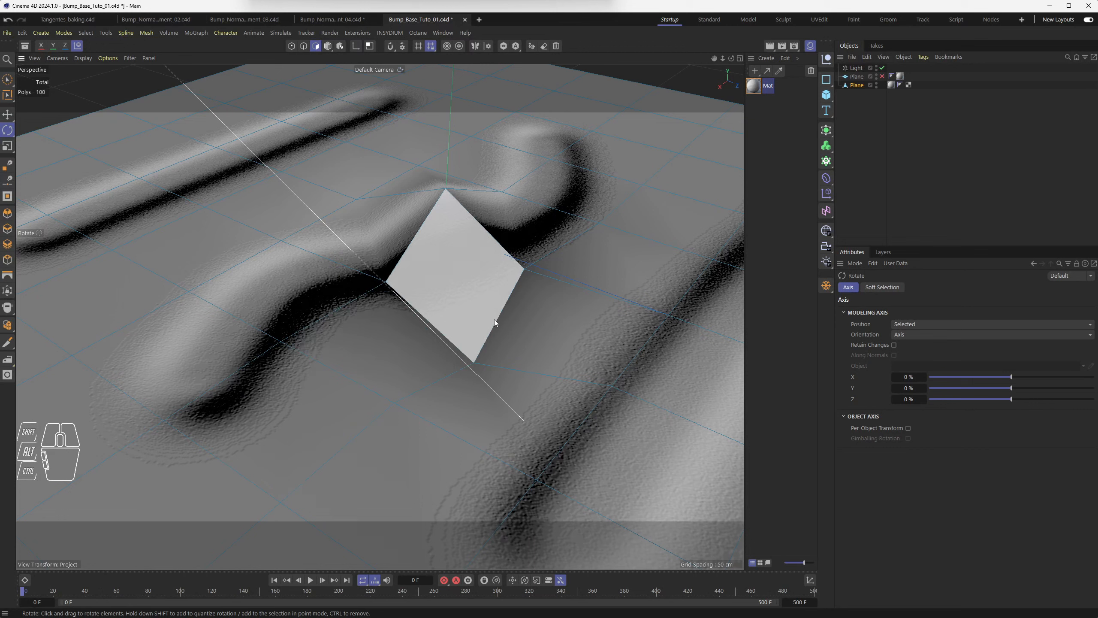
drag(464, 283, 451, 317)
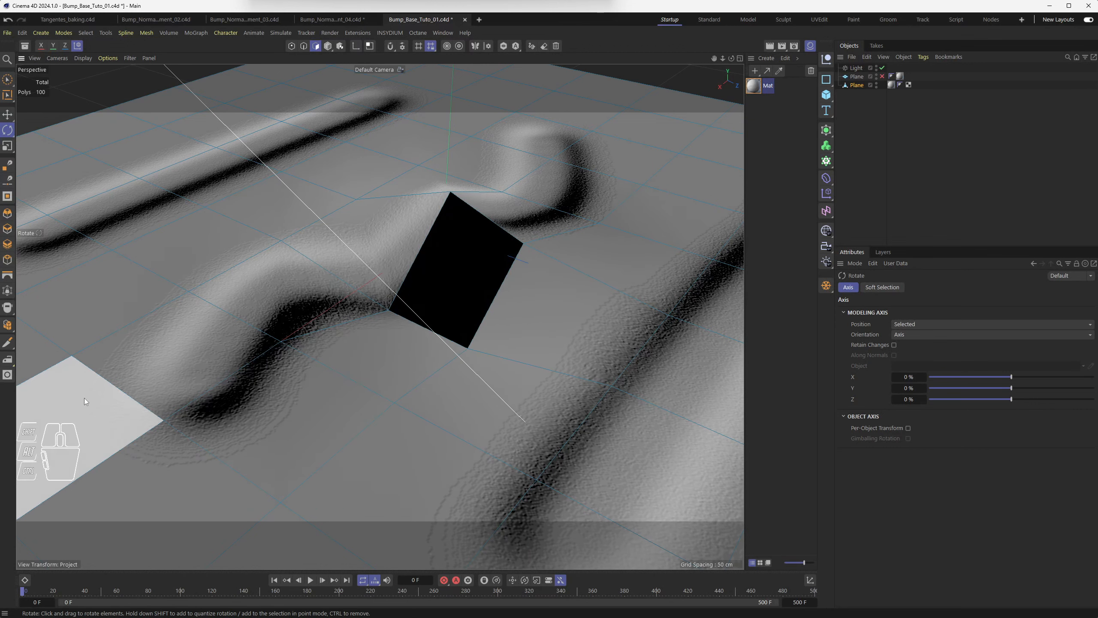
alt+drag(247, 339, 372, 357)
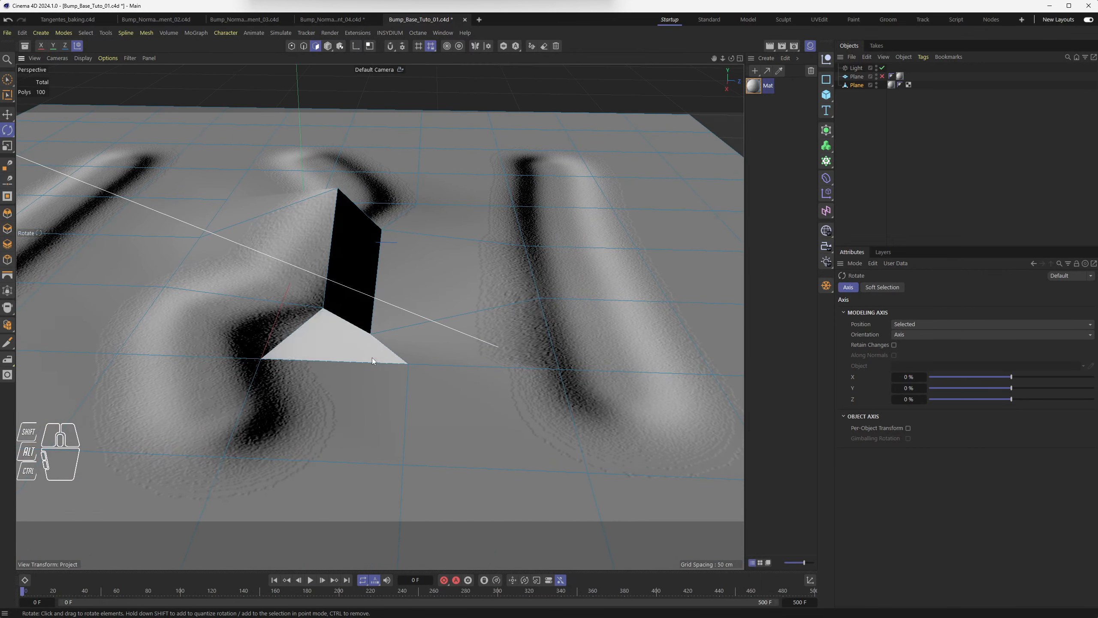
Undo the polygon rotation, the selection and the polygon copy of the plane.
key(ctrl+z)
key(ctrl+z)
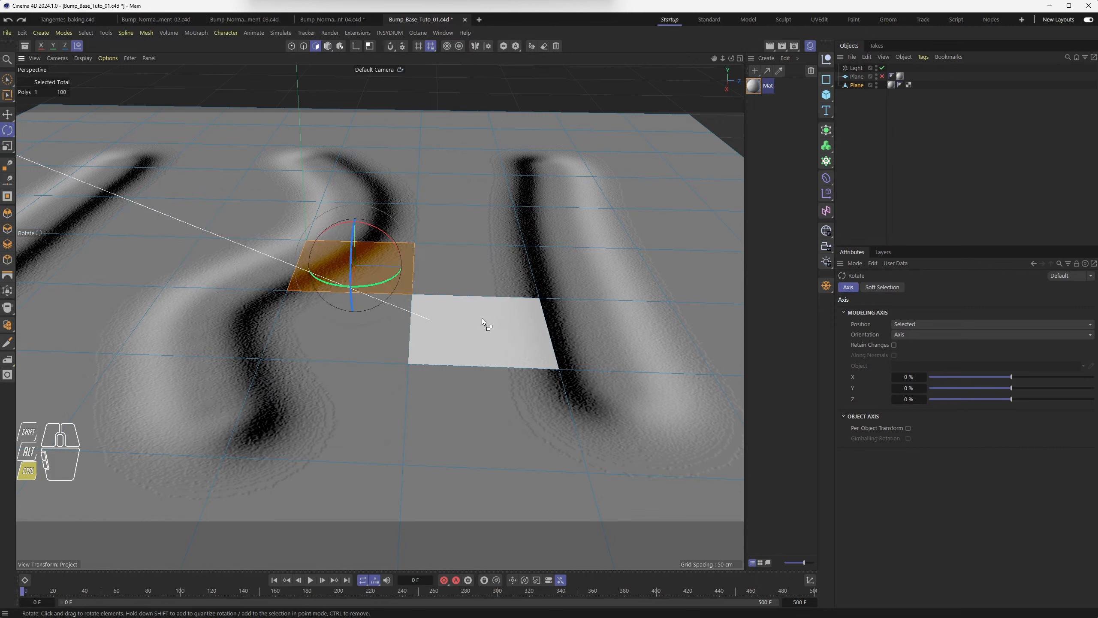
key(ctrl+z)
key(ctrl+z)
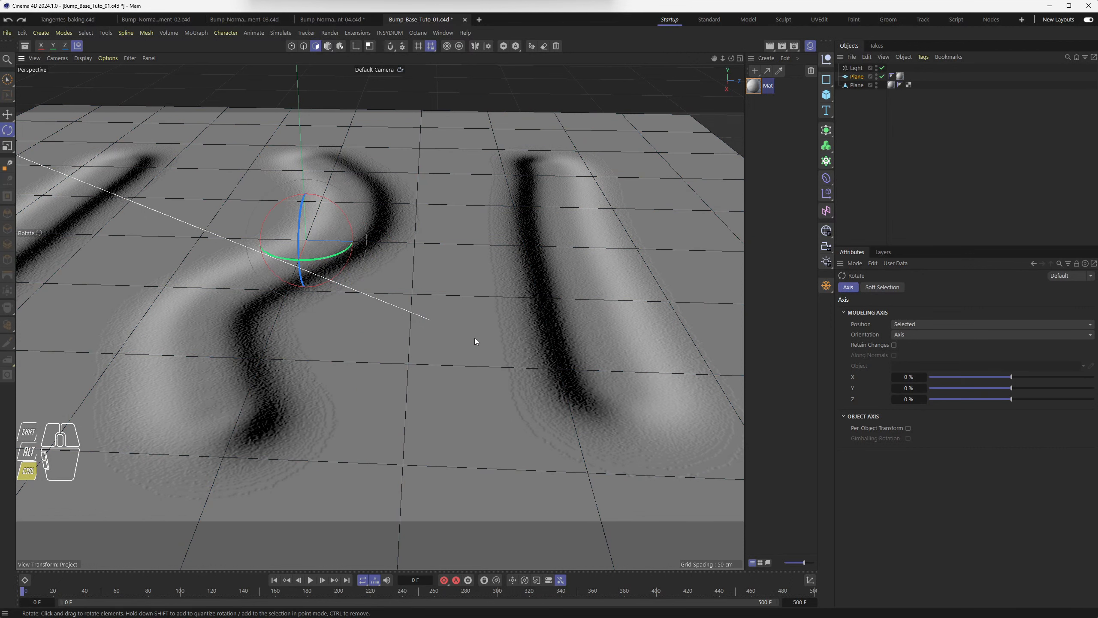
key(ctrl+z)
Enable polygon normals display in the viewport options.
alt+middle_drag(274, 278, 436, 289)
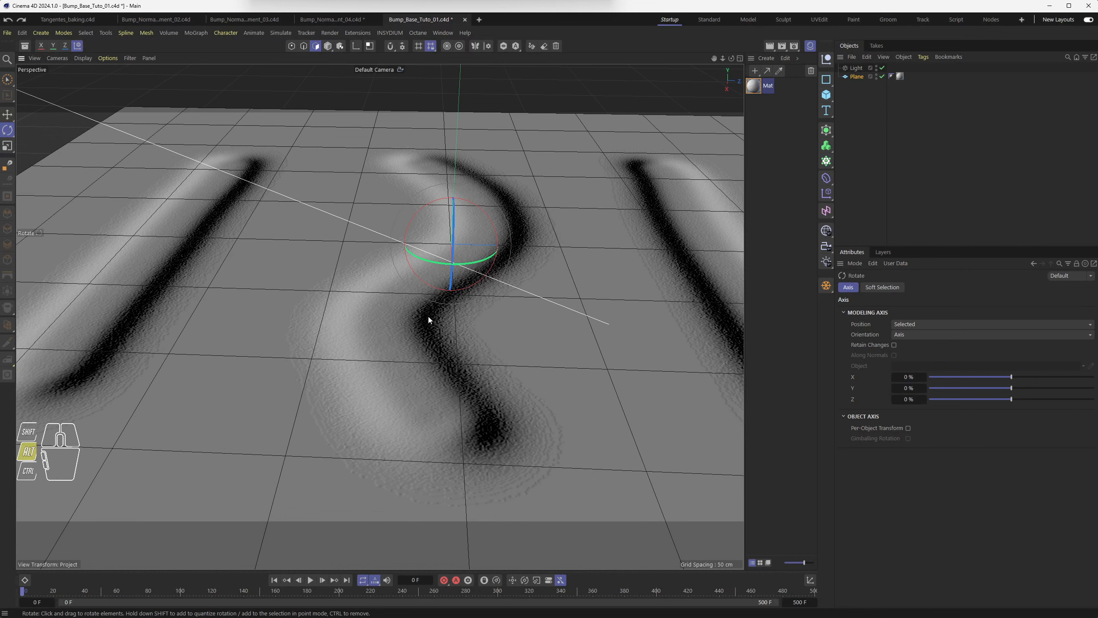
alt+middle_drag(428, 316, 358, 295)
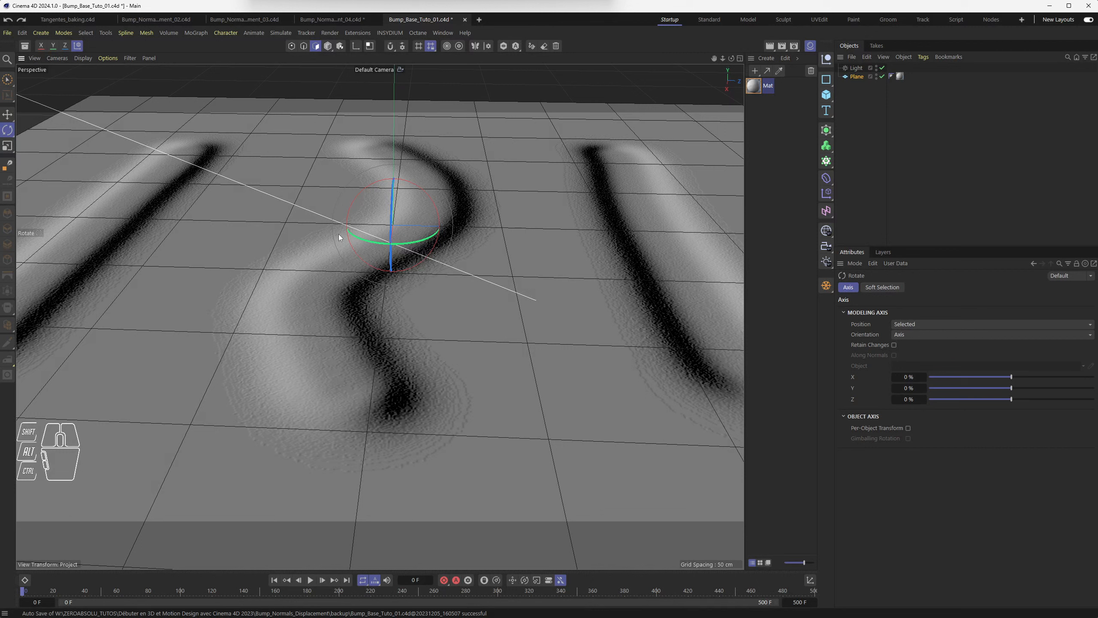
click(83, 59)
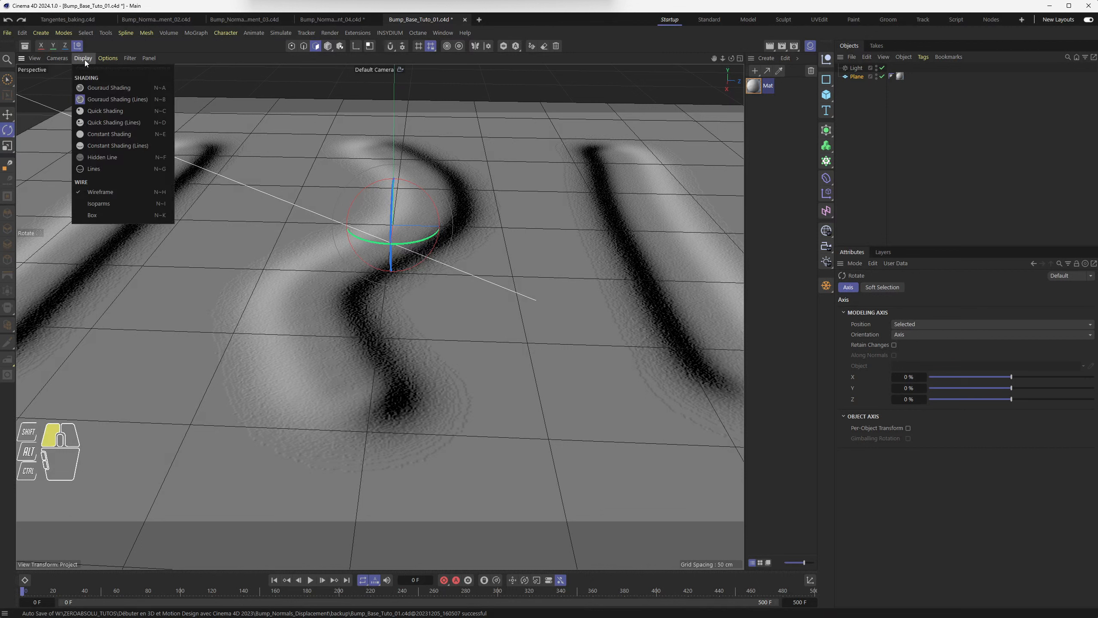
click(108, 59)
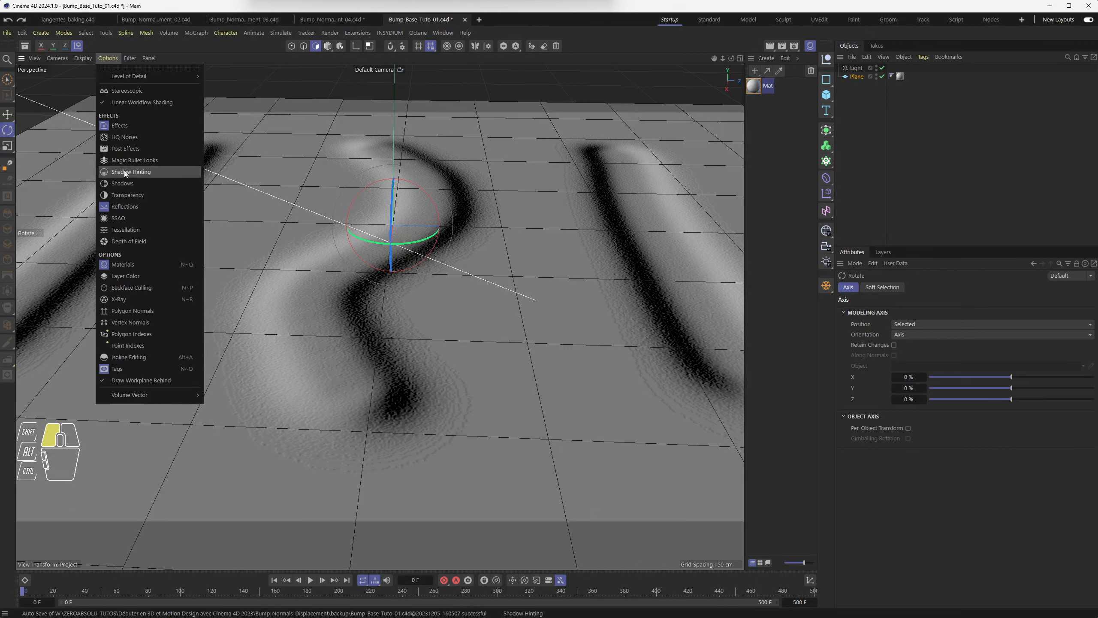
click(121, 312)
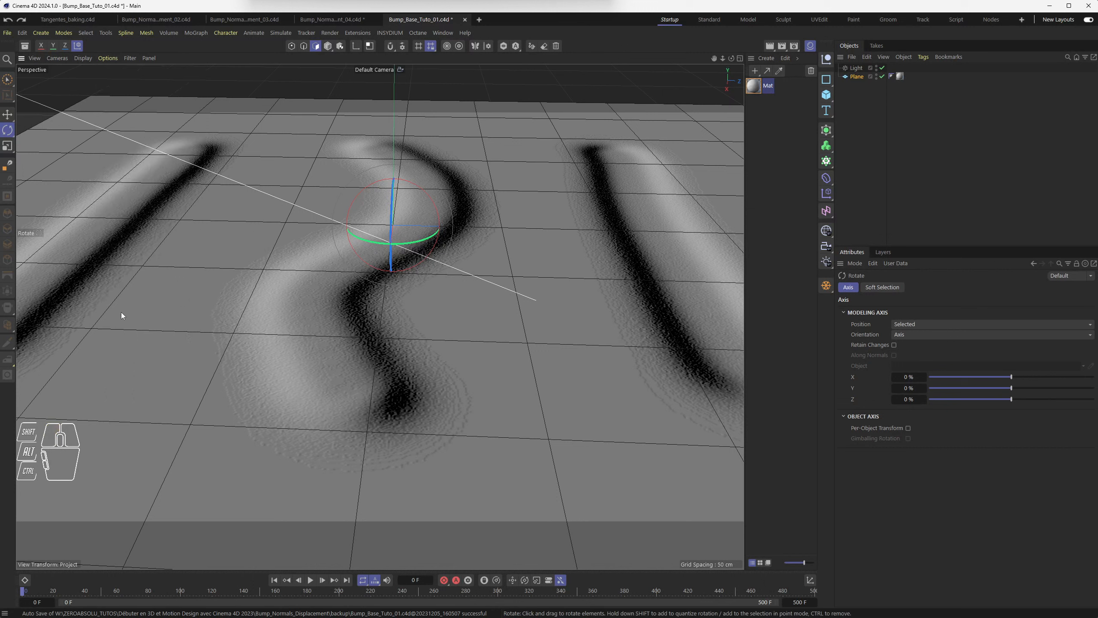
Create an editable polygon copy of the plane again, hide the original, and select the copy.
click(826, 288)
click(882, 76)
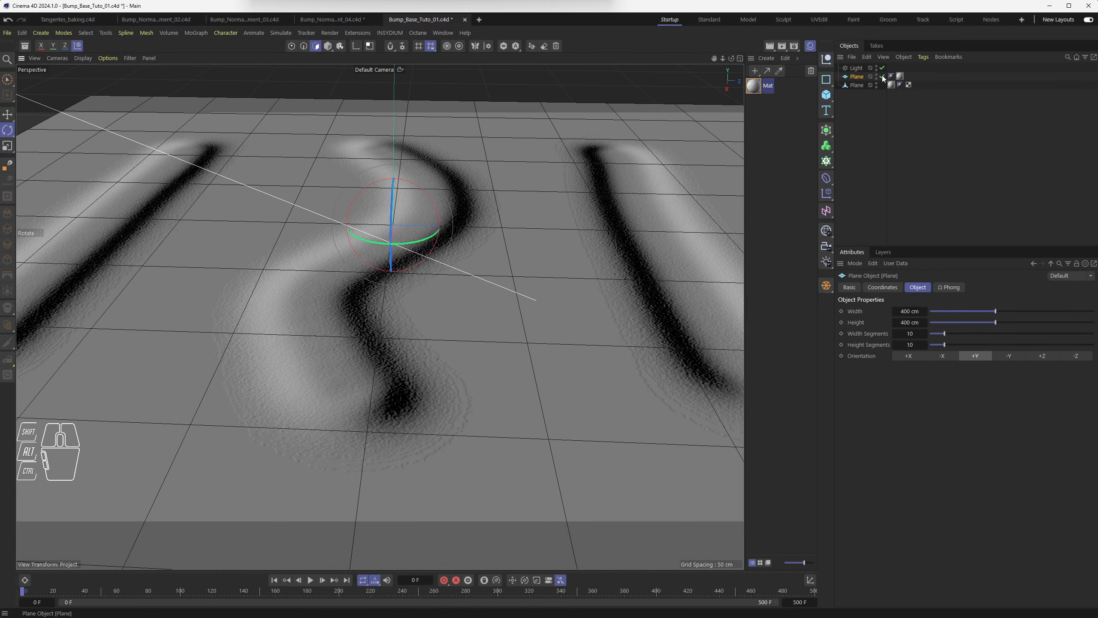
click(856, 85)
Select a polygon near the curved stroke and rotate it so it tilts out of the plane.
alt+drag(475, 305, 436, 361)
click(292, 368)
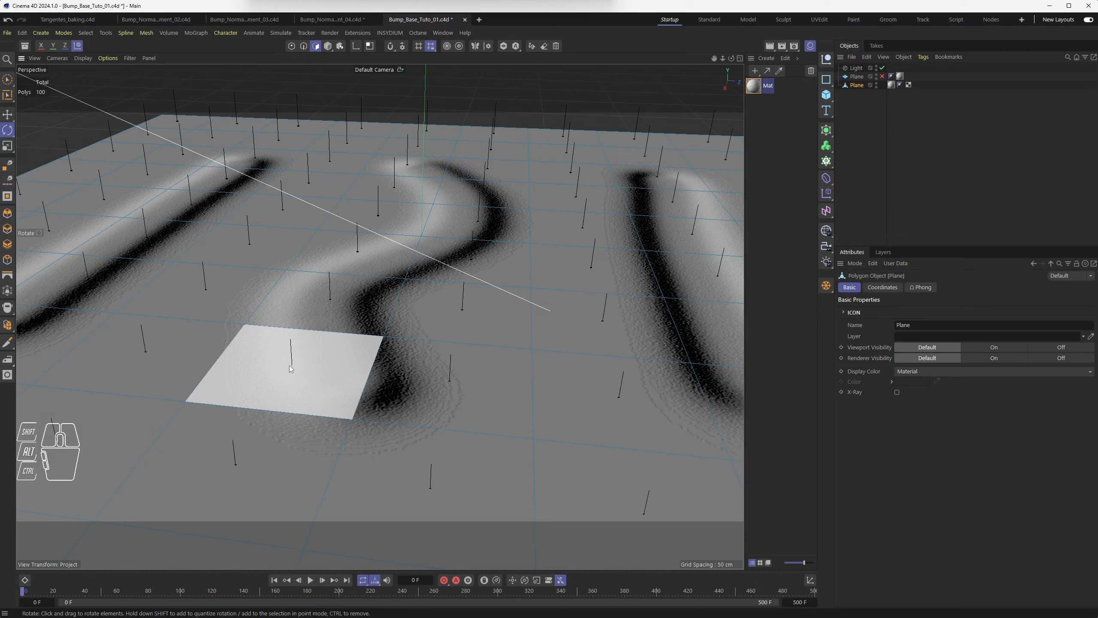
drag(290, 355, 332, 251)
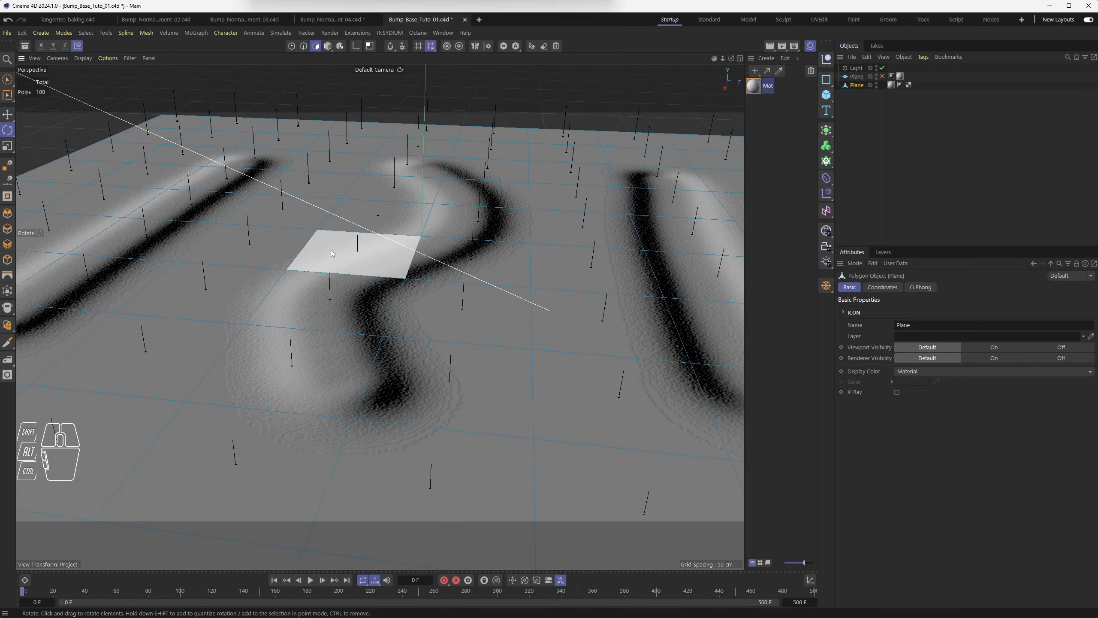
drag(331, 249, 316, 298)
Rotate the tilted polygon further while zooming in to compare its shading with the bump relief.
scroll(320, 304, up, 2)
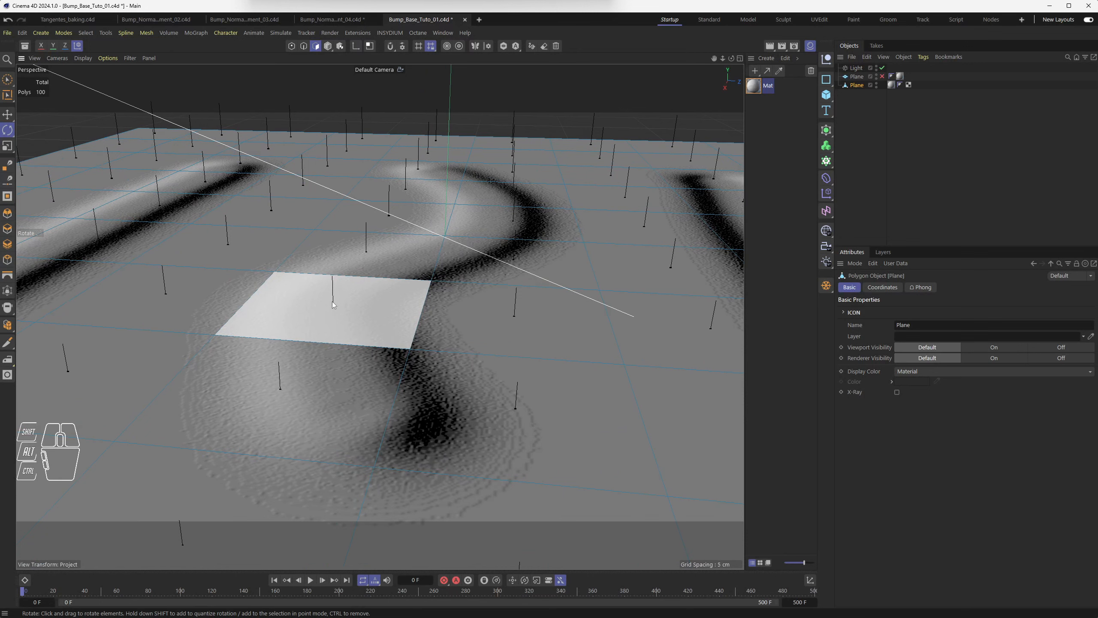
drag(331, 302, 419, 359)
alt+scroll(418, 360, down, 5)
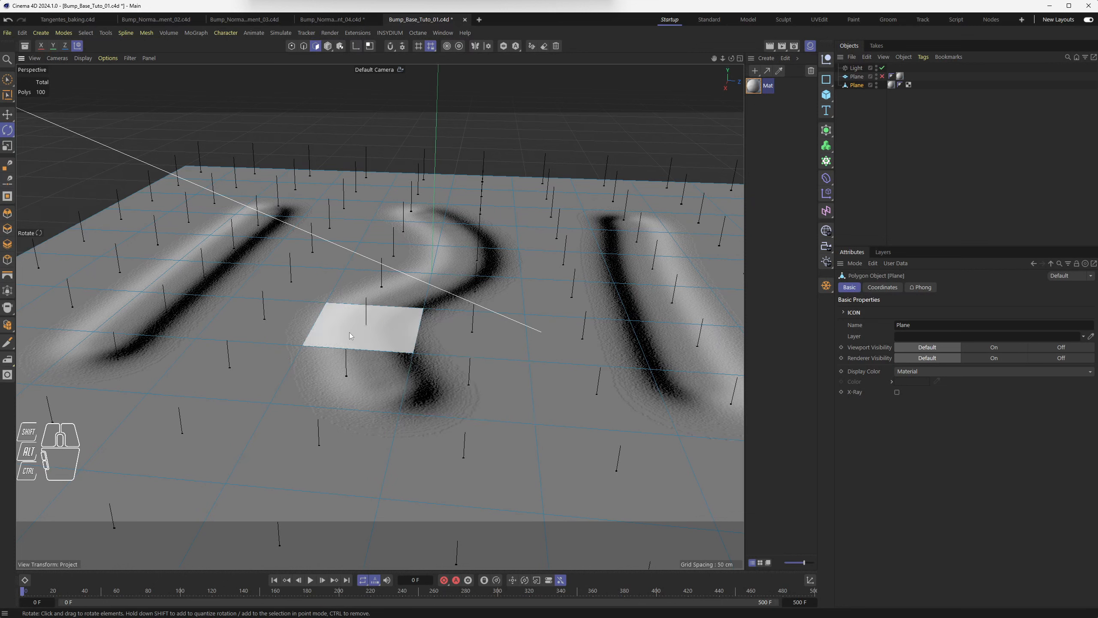
scroll(341, 364, up, 5)
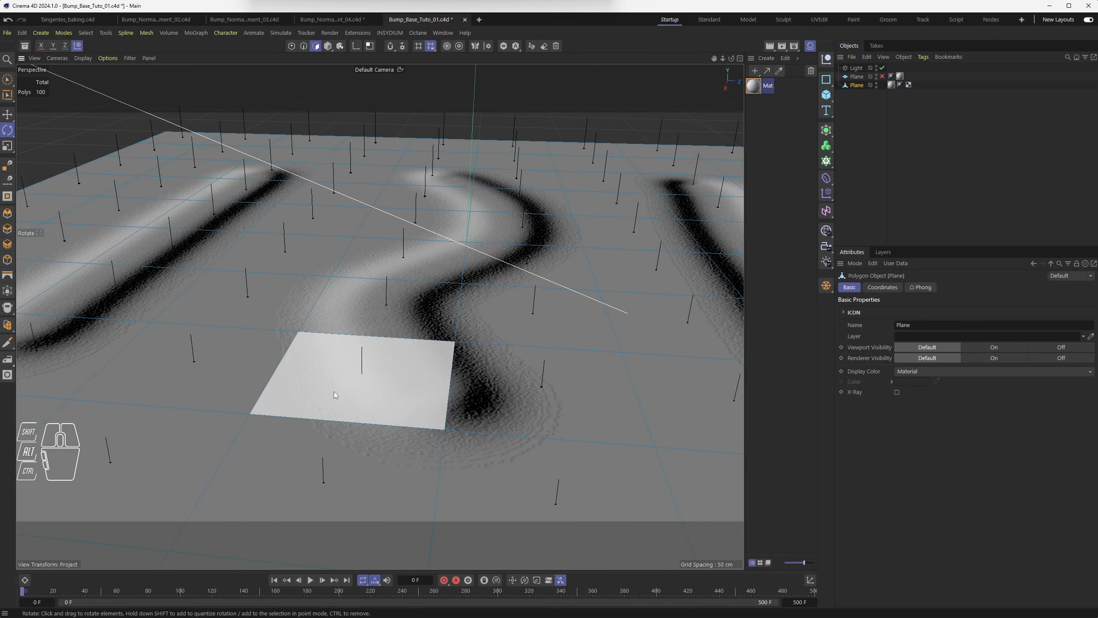
alt+drag(355, 376, 361, 324)
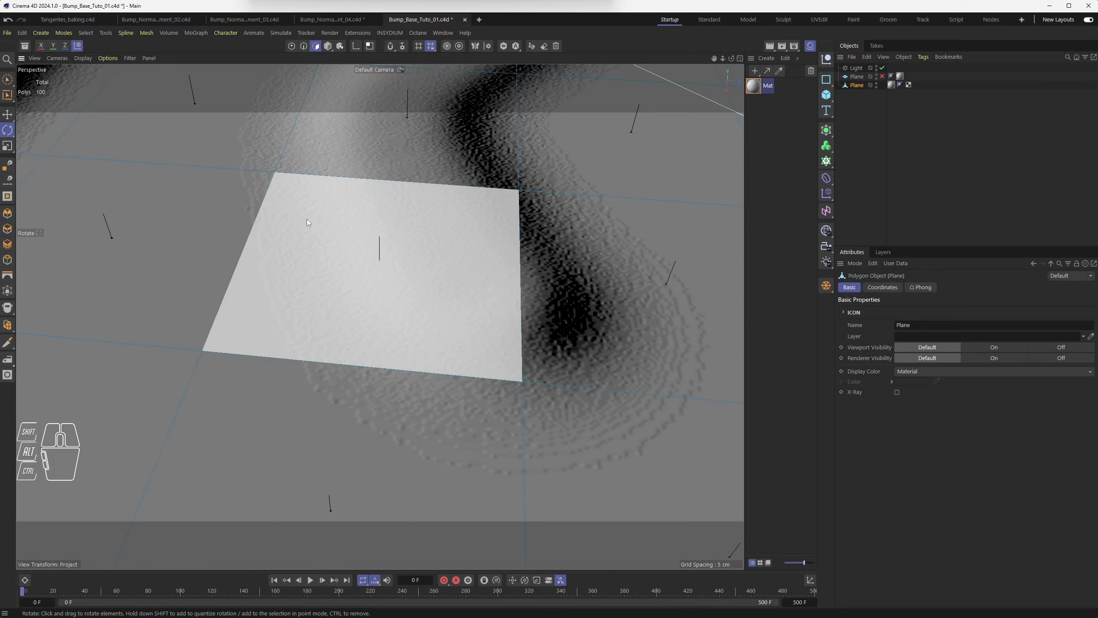
drag(321, 265, 209, 280)
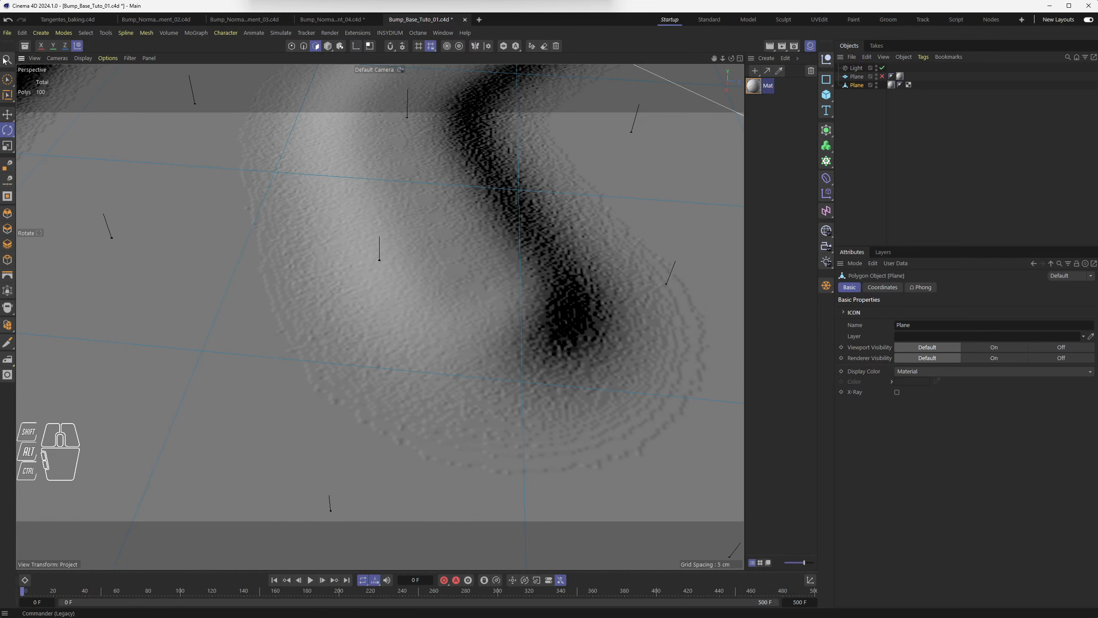
Open Preferences and set the Viewport Hardware default texture resolution to 128x128 (64 KB).
click(22, 33)
click(101, 198)
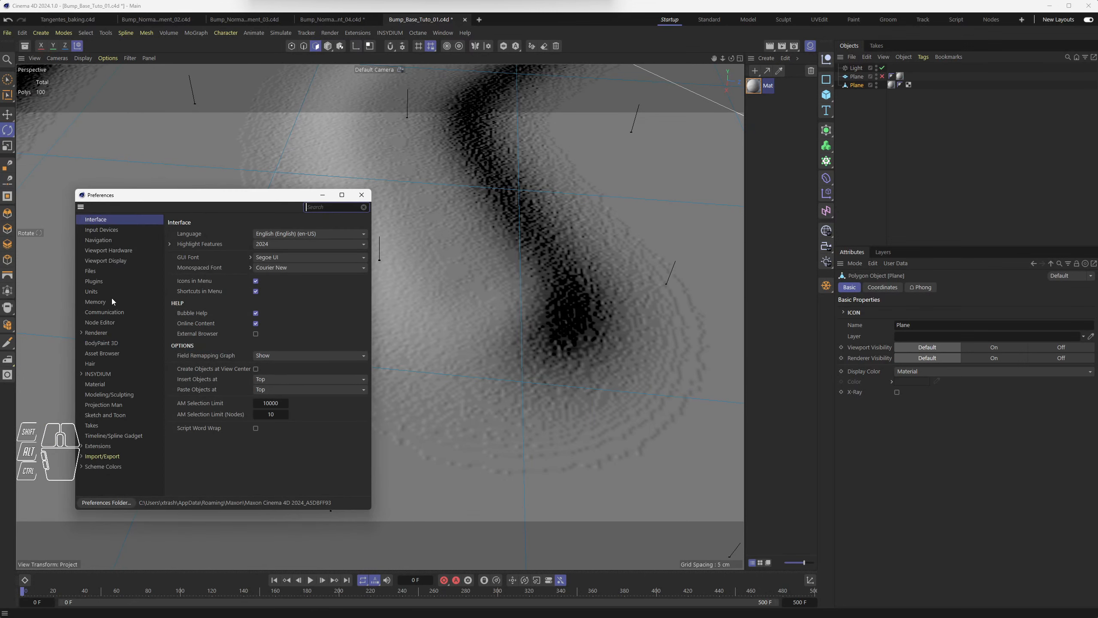
click(111, 262)
click(120, 252)
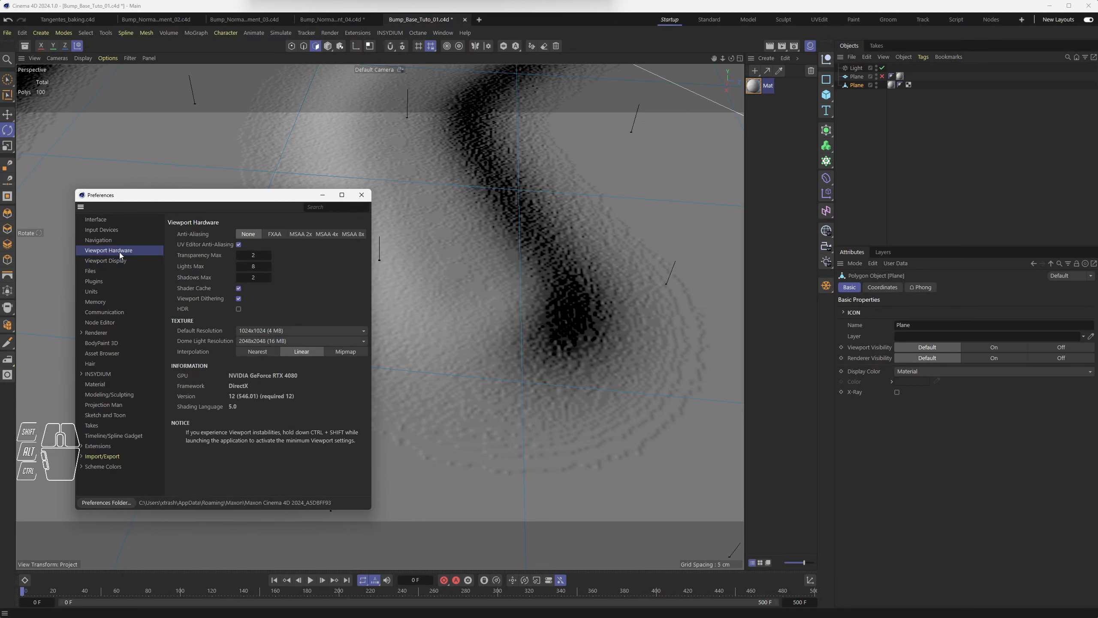
drag(259, 328, 259, 358)
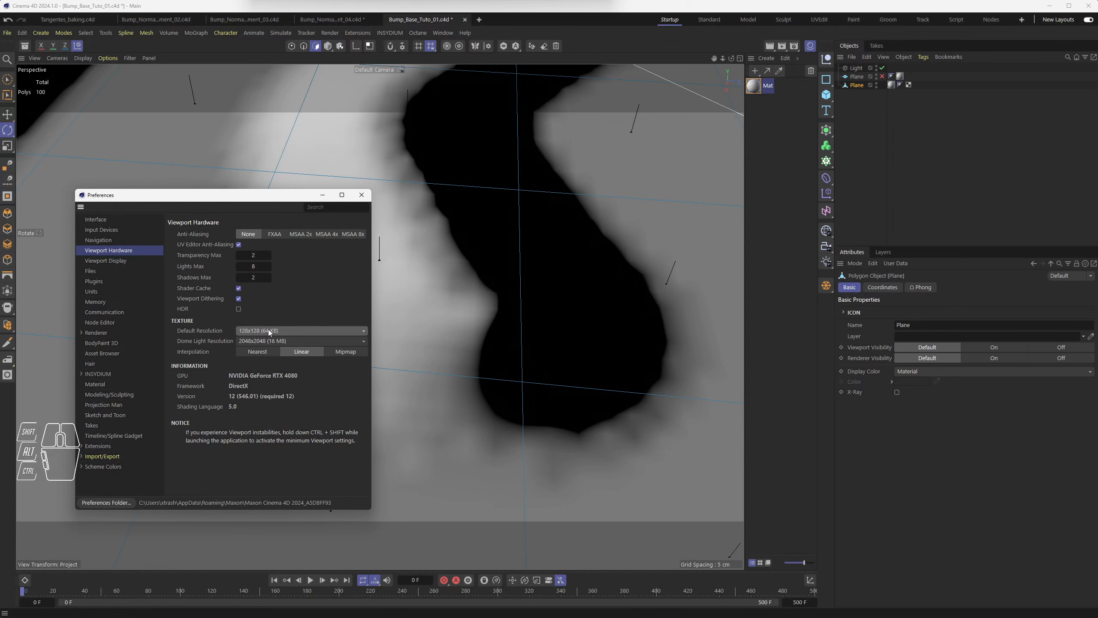
Move the Preferences window aside and zoom out to examine the low-resolution texture on the plane.
drag(288, 191, 98, 123)
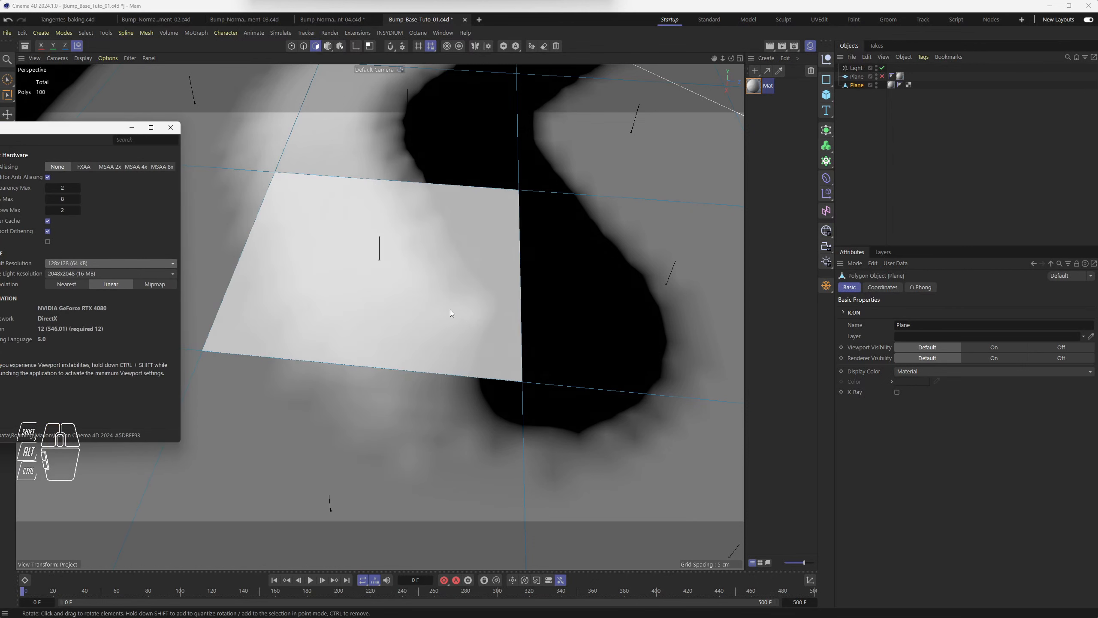
mouse_move(449, 308)
mouse_down()
mouse_move(489, 306)
mouse_move(445, 309)
mouse_move(455, 292)
mouse_move(452, 325)
mouse_up()
scroll(480, 306, down, 10)
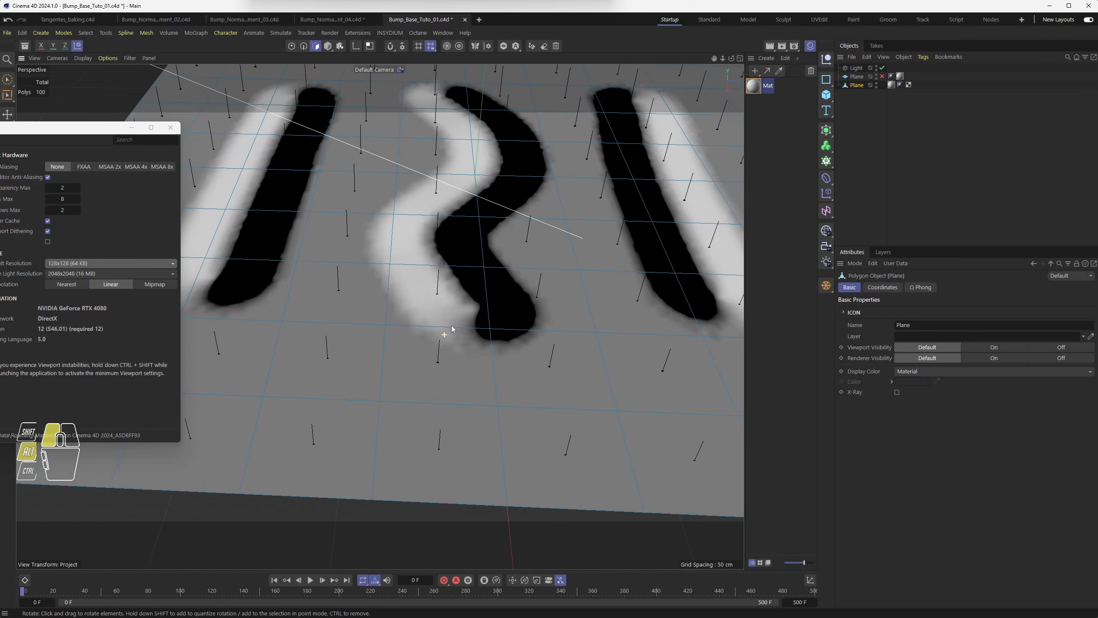
click(70, 261)
drag(84, 135, 205, 148)
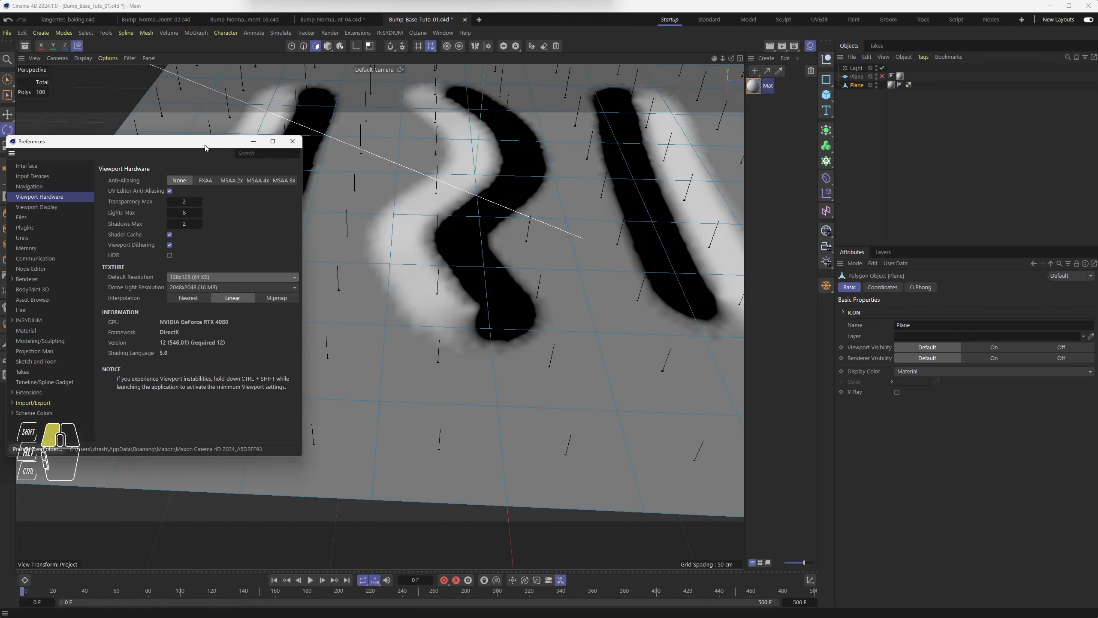
Try the viewport default texture resolution at 512x512, 4096x4096 and 8192x8192 to compare the bump display.
click(197, 276)
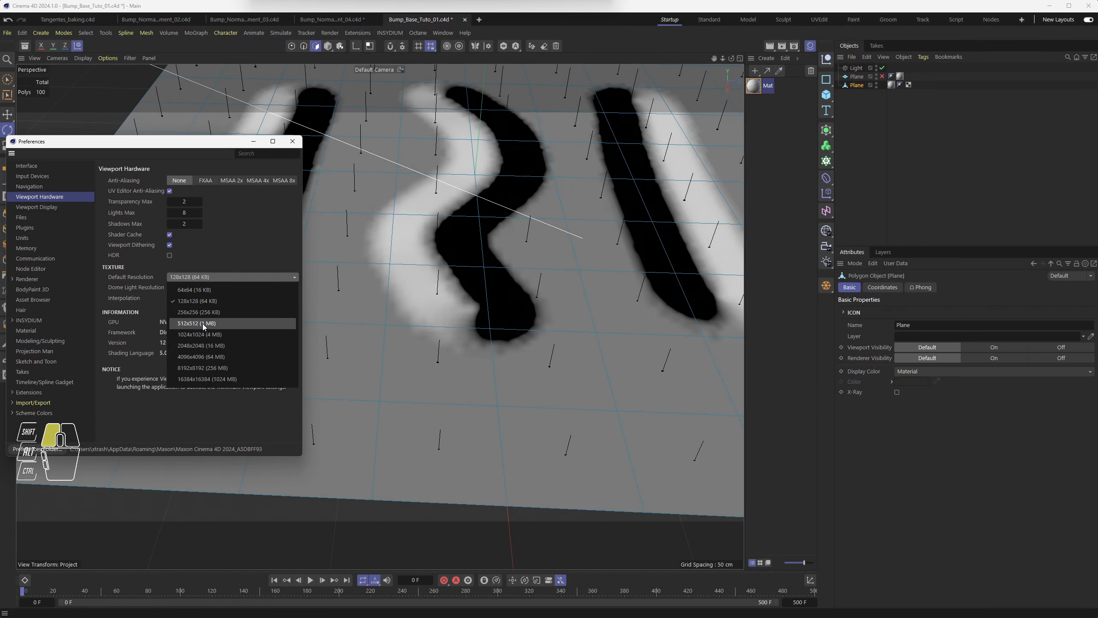
click(203, 323)
click(207, 277)
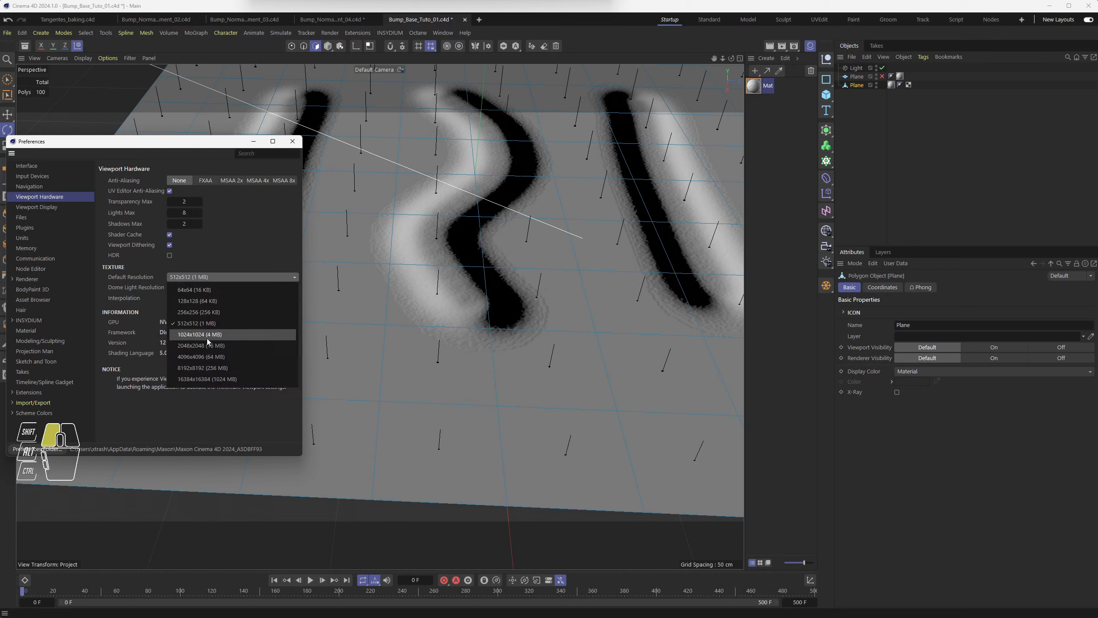
click(202, 356)
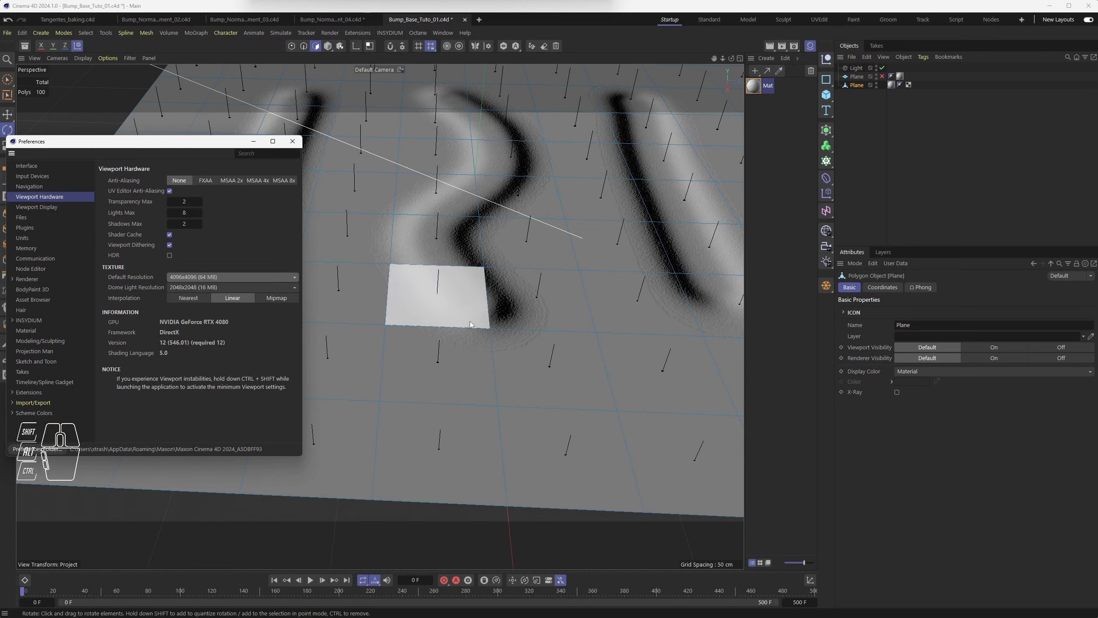
click(187, 278)
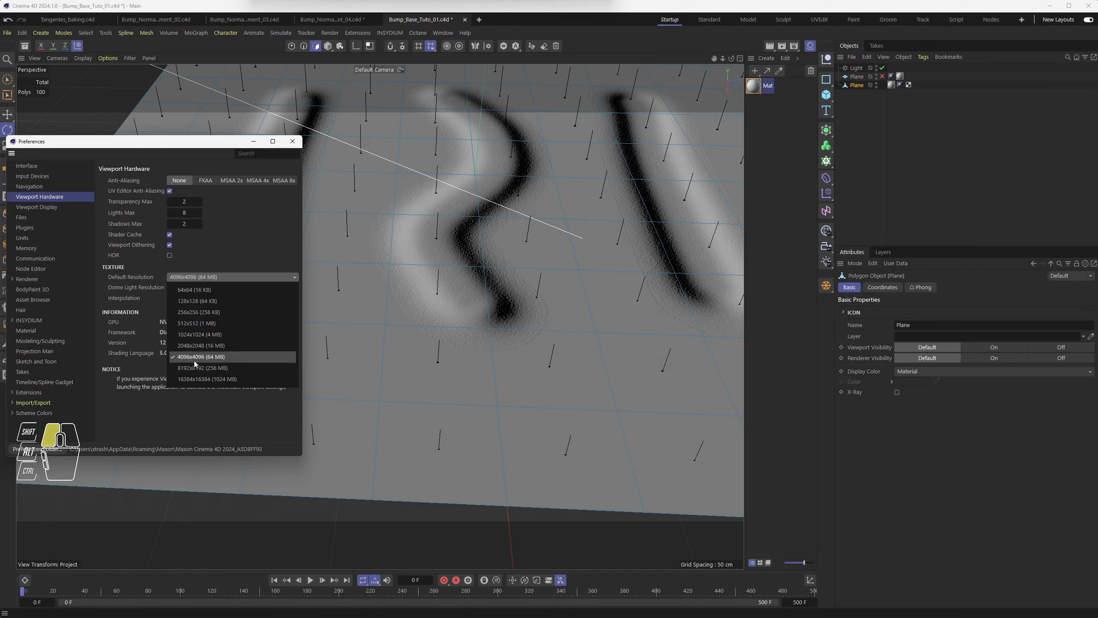
click(194, 367)
Set the default texture resolution to 1024x1024 (4 MB) and close Preferences.
click(197, 277)
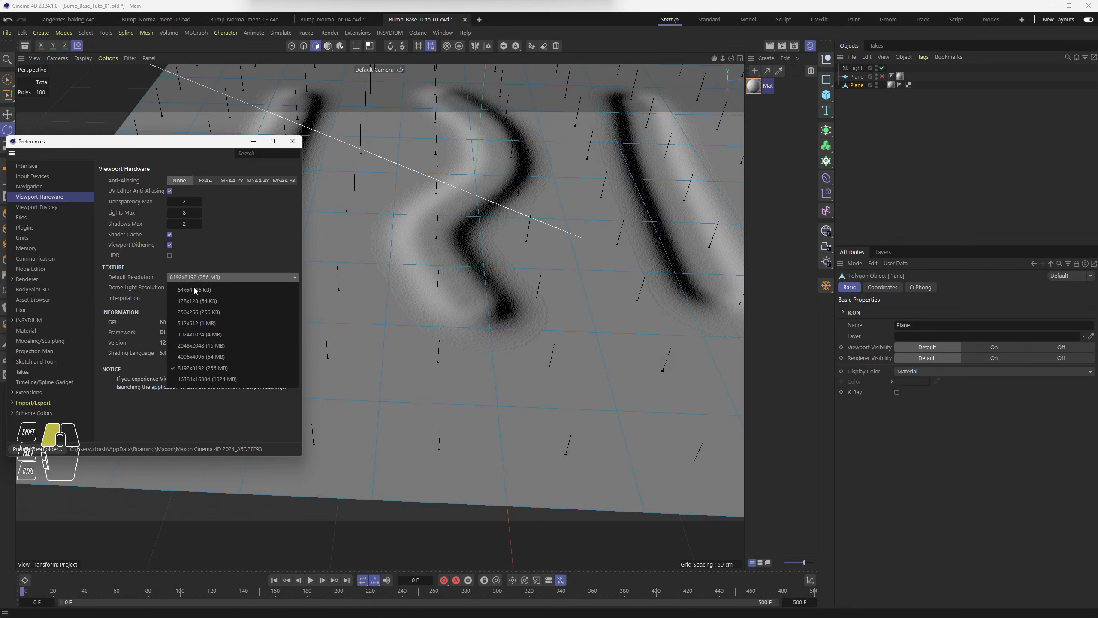
click(196, 335)
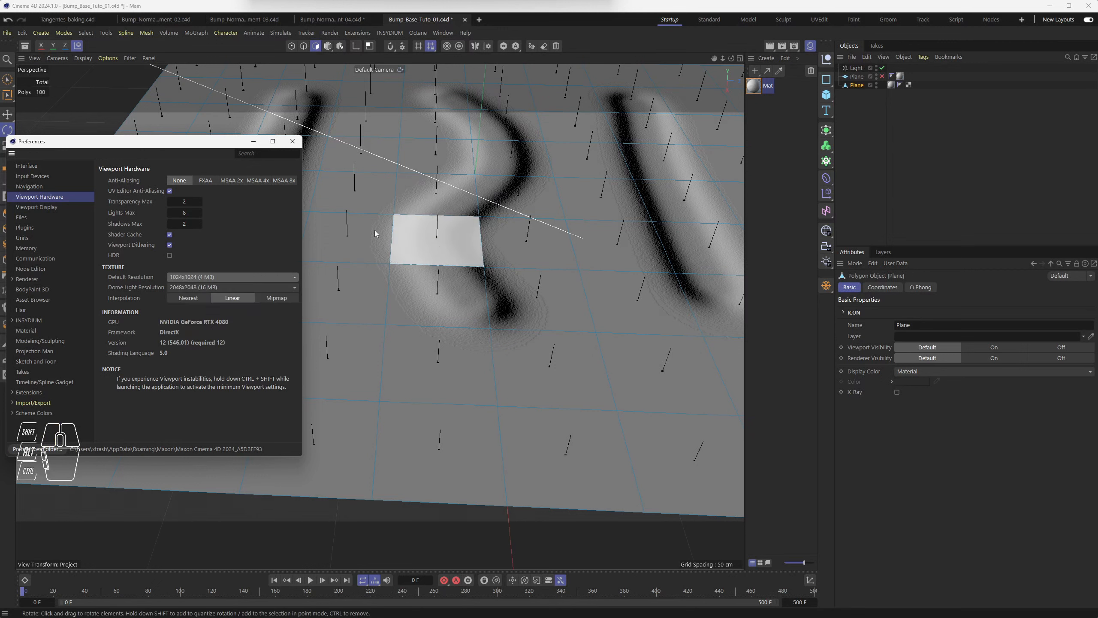
click(293, 142)
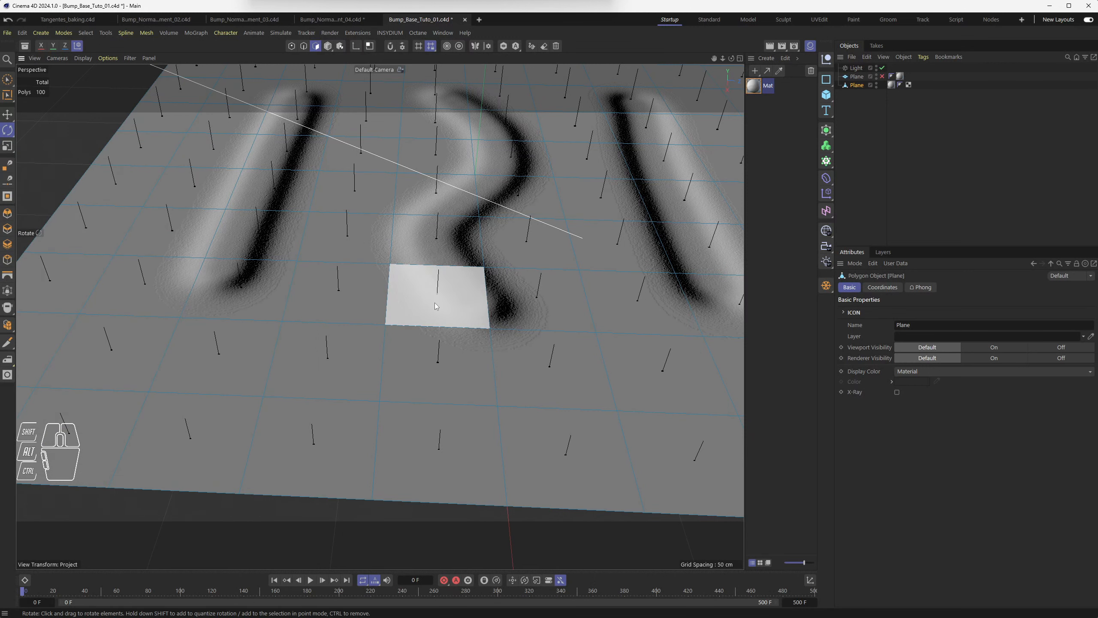
Switch the plane to point editing mode and examine its points against the bump relief.
scroll(435, 305, up, 3)
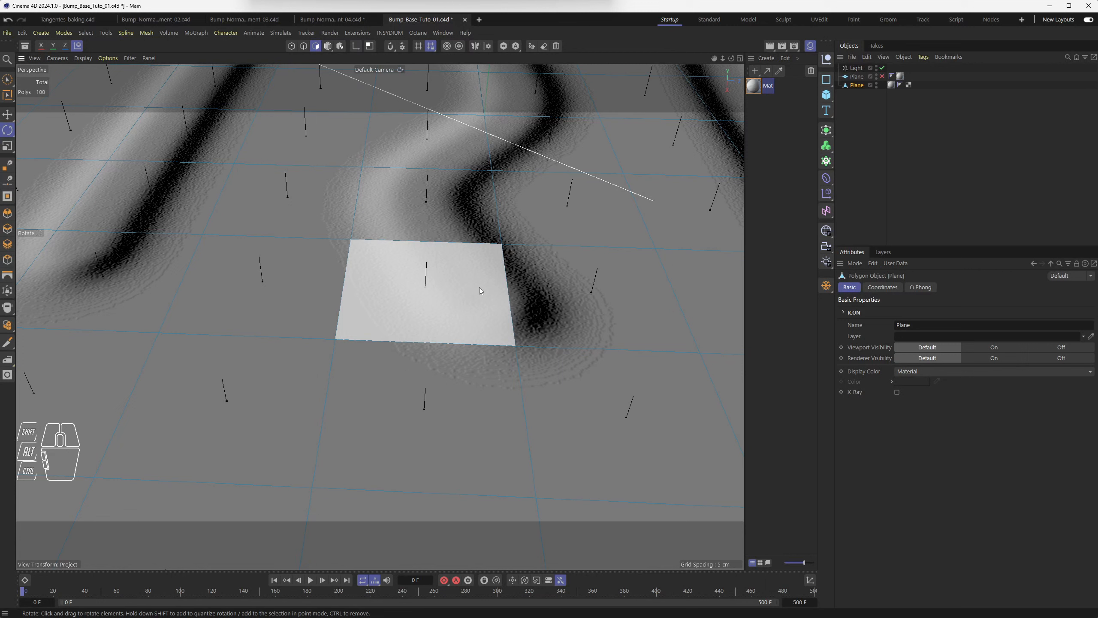
key(Return)
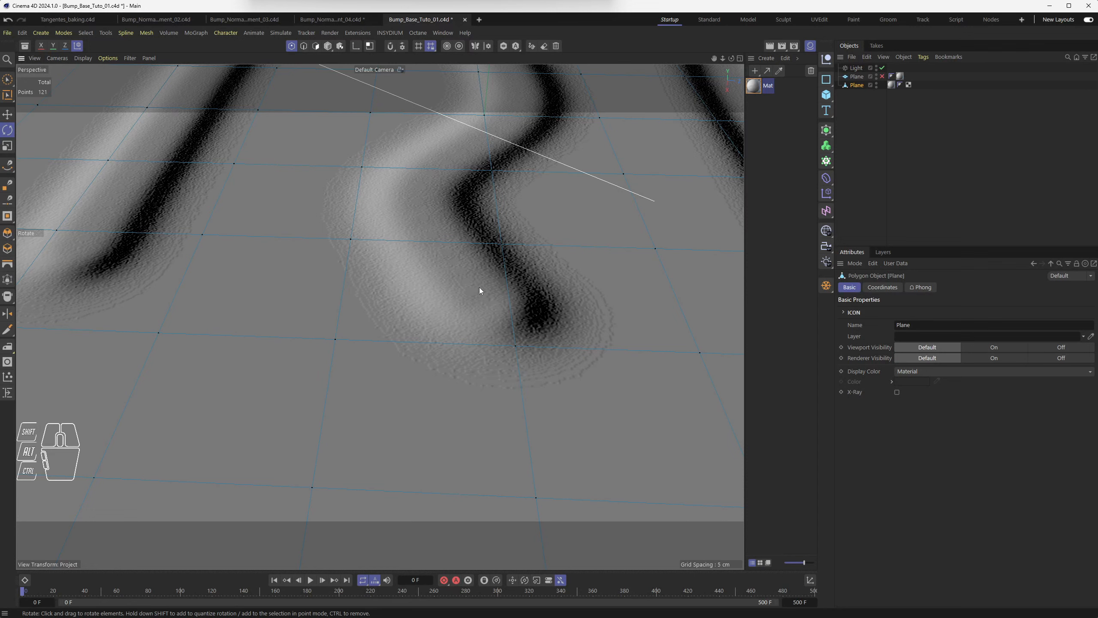
scroll(450, 264, down, 5)
alt+drag(449, 264, 426, 287)
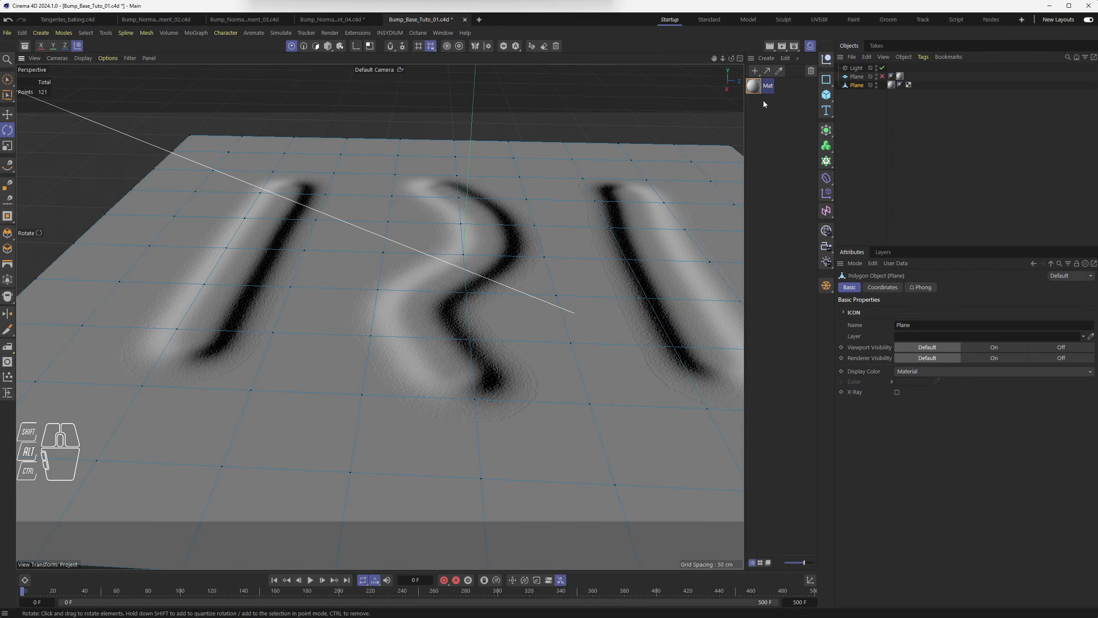
Open the material in the Material Editor and review its Bump, Normal and Displacement channels.
double_click(753, 86)
drag(808, 79, 359, 111)
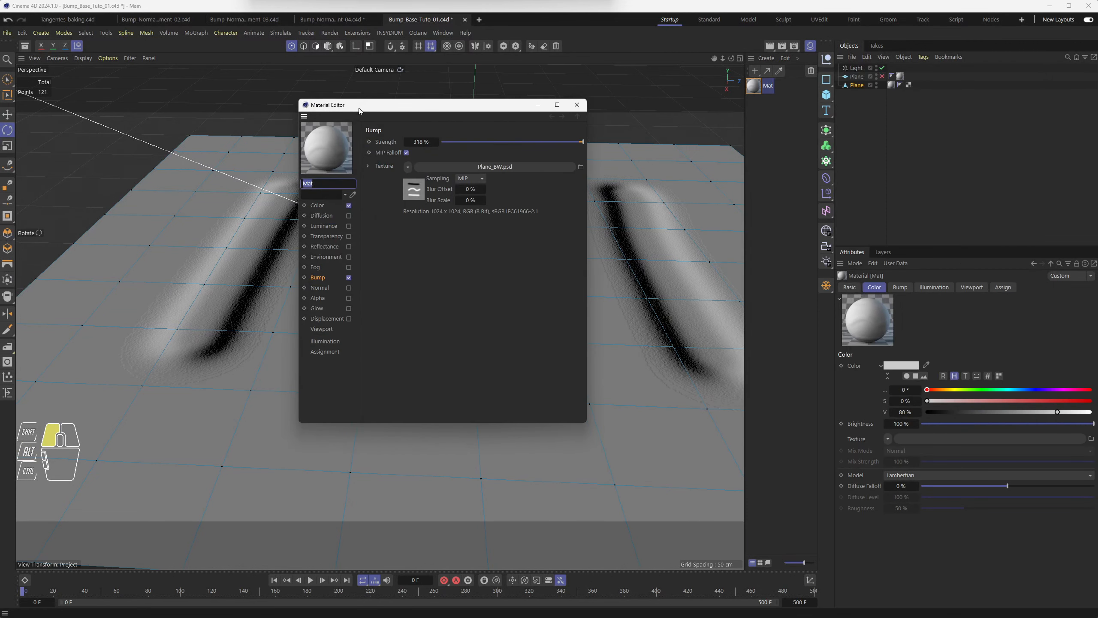
click(320, 279)
click(320, 289)
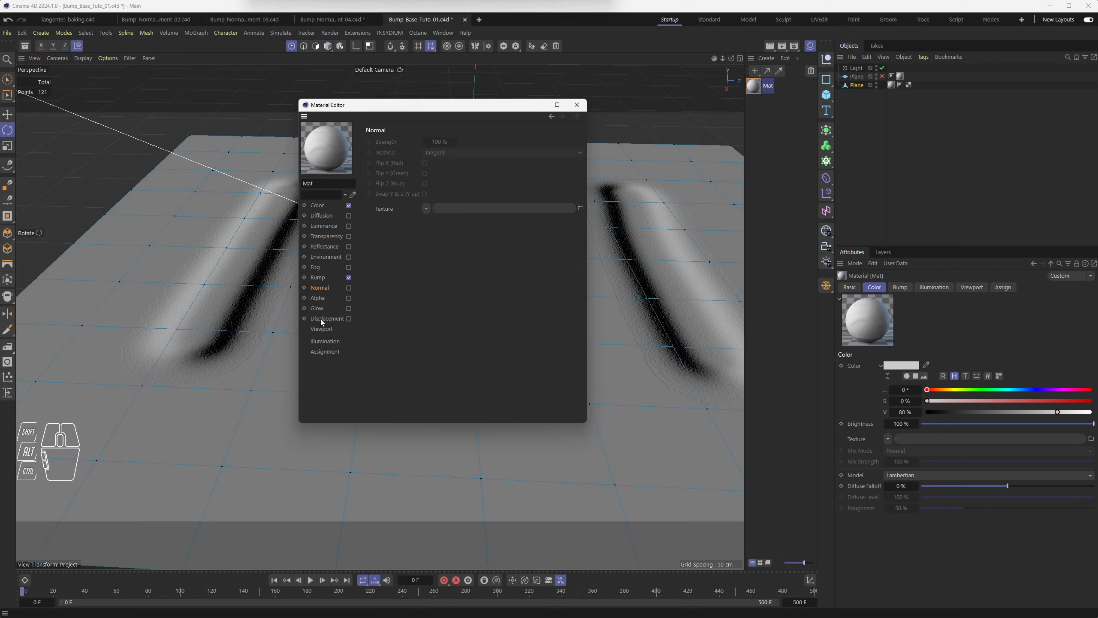
click(321, 320)
click(320, 289)
click(576, 105)
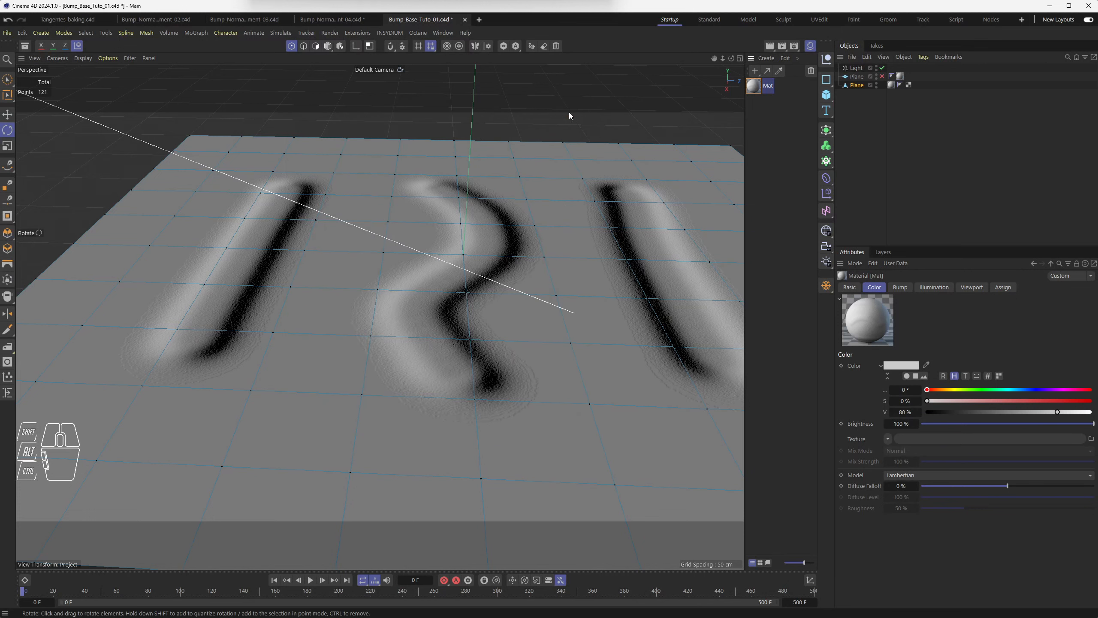
mouse_move(368, 275)
alt+mouse_down()
mouse_move(481, 274)
mouse_move(348, 271)
mouse_move(381, 316)
mouse_move(396, 315)
alt+mouse_up()
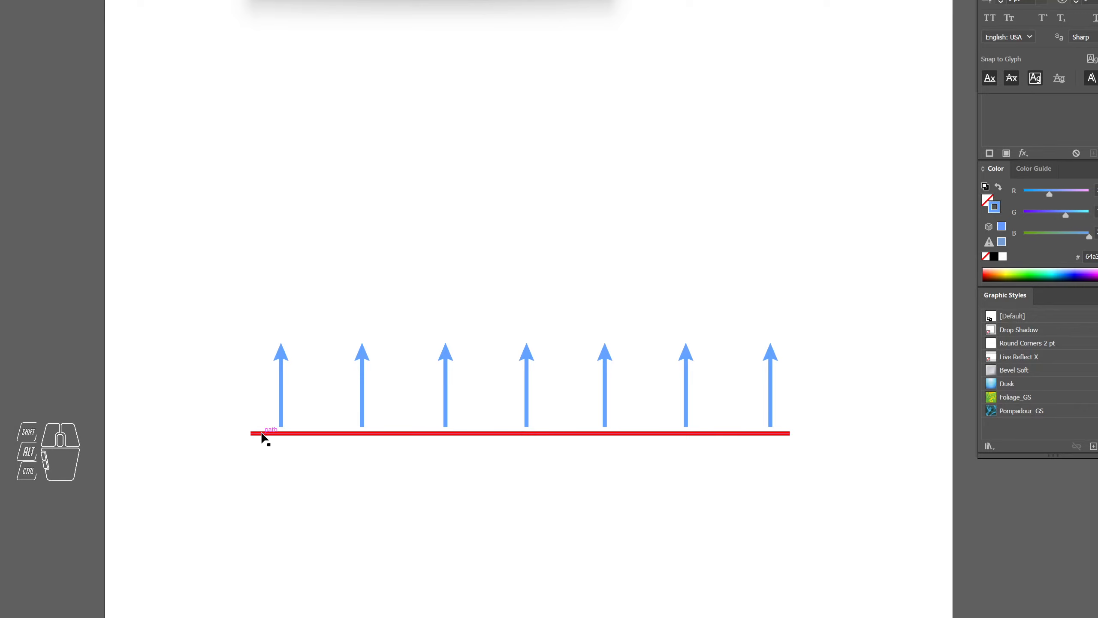
Switch to Illustrator and select the red horizontal path beneath the blue arrows.
click(283, 434)
click(283, 434)
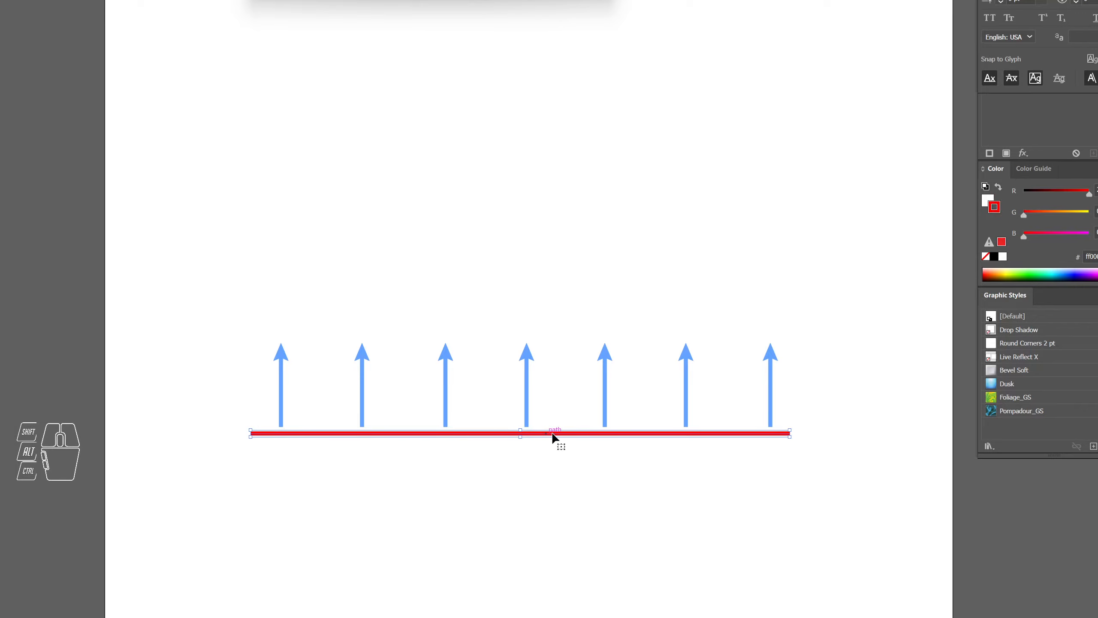